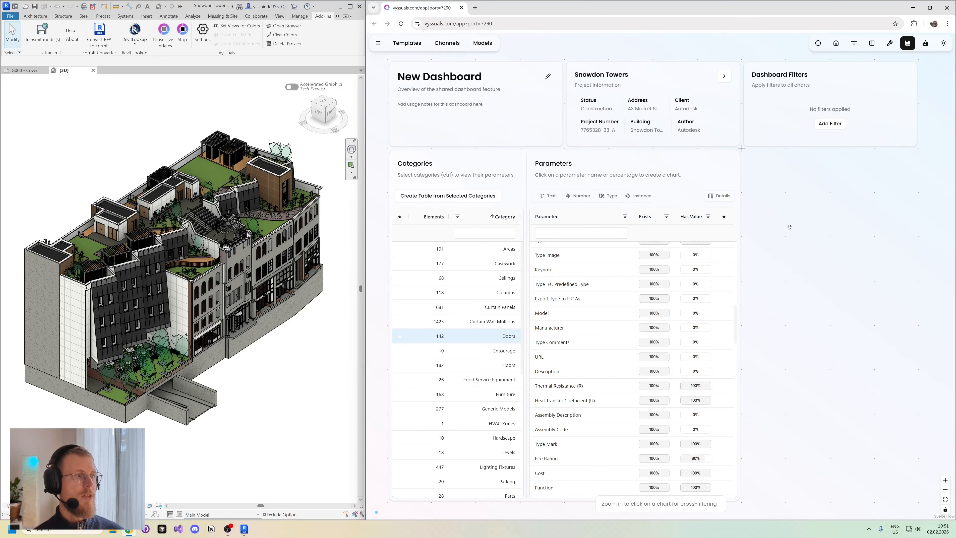
Add a new chart in the empty dashboard area as a table with the Level grouping removed.
{"action": "left_click_drag", "start_coordinate": [791, 227], "coordinate": [625, 248]}
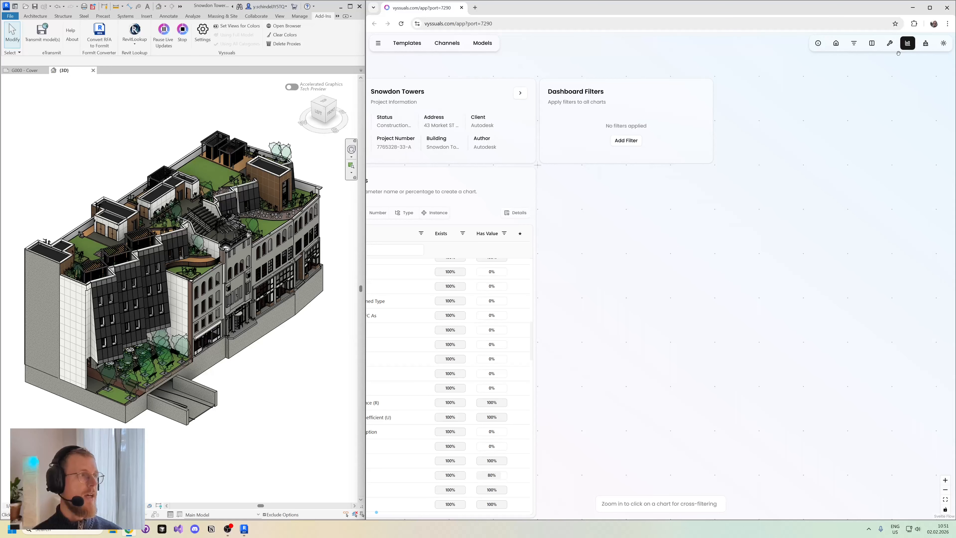
{"action": "left_click", "coordinate": [907, 43]}
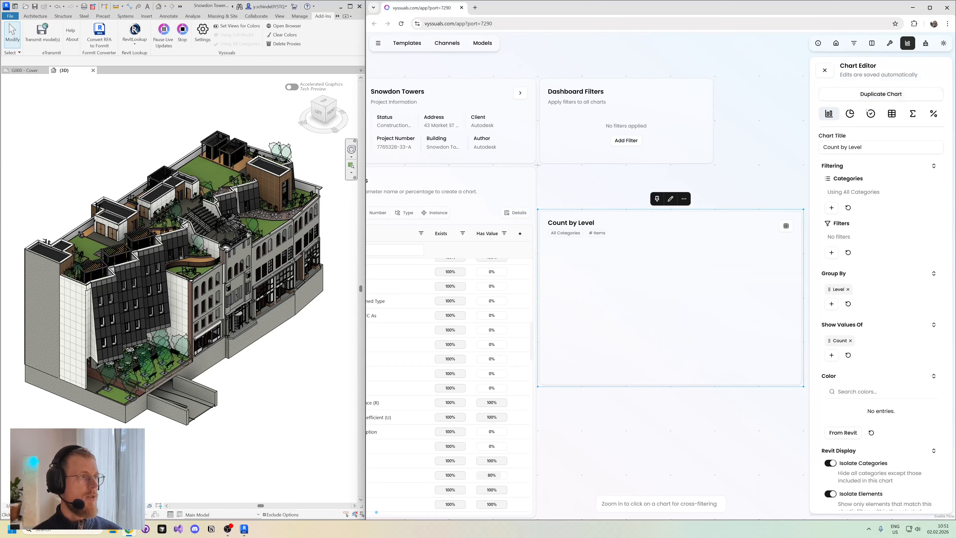
{"action": "left_click", "coordinate": [892, 113]}
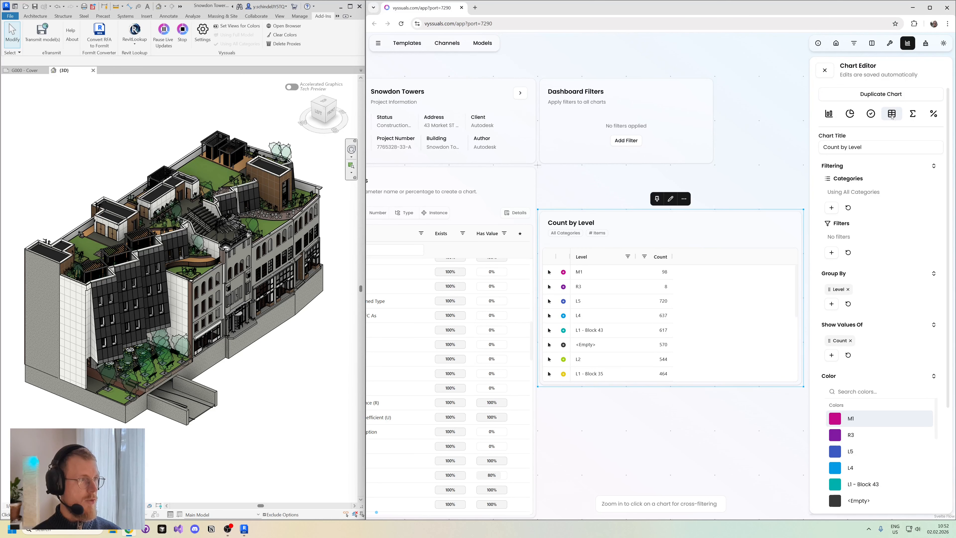
{"action": "left_click", "coordinate": [848, 290]}
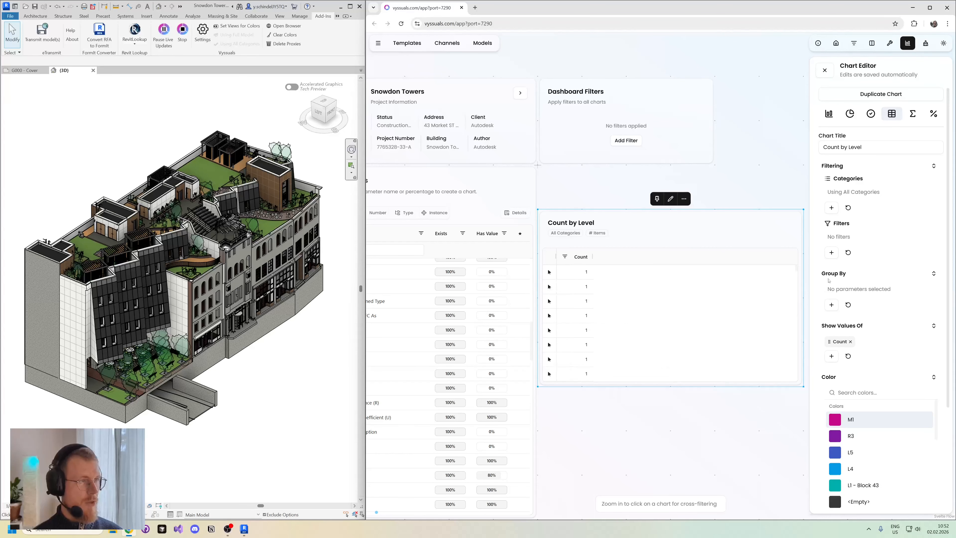
Show the Type Name, Fire Rating and Level parameters as the table's values and remove Count.
{"action": "left_click", "coordinate": [832, 357]}
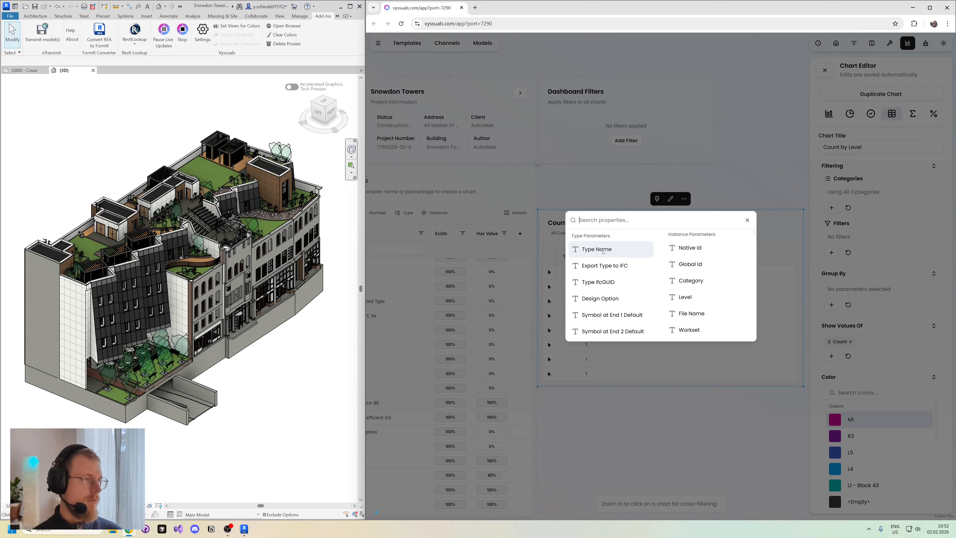
{"action": "left_click", "coordinate": [603, 250]}
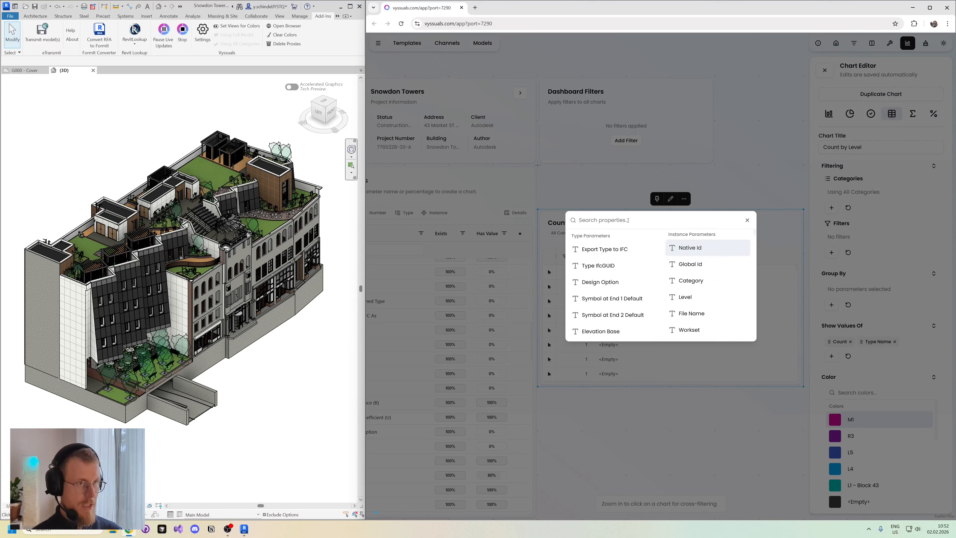
{"action": "type", "text": "fire"}
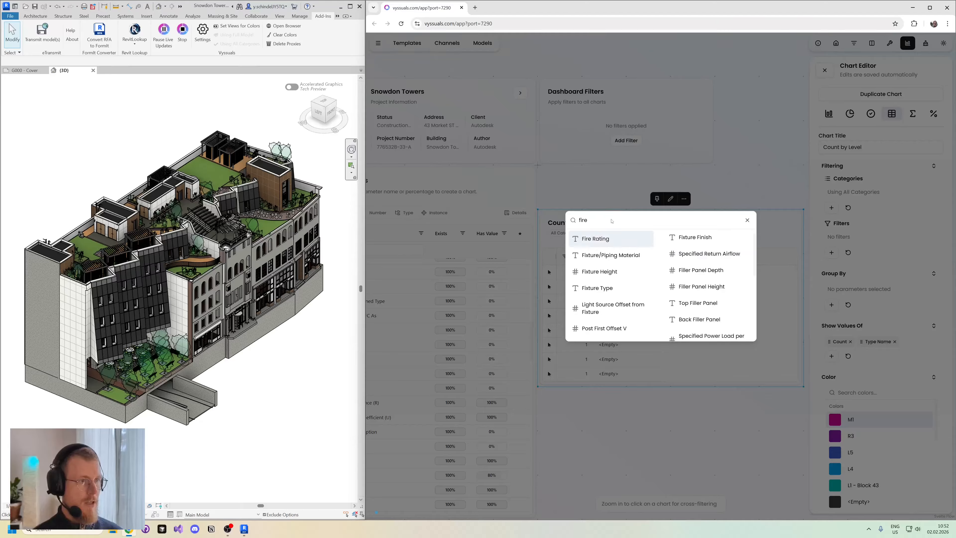
{"action": "key", "text": "Return"}
{"action": "key", "text": "BackSpace"}
{"action": "key", "text": "BackSpace"}
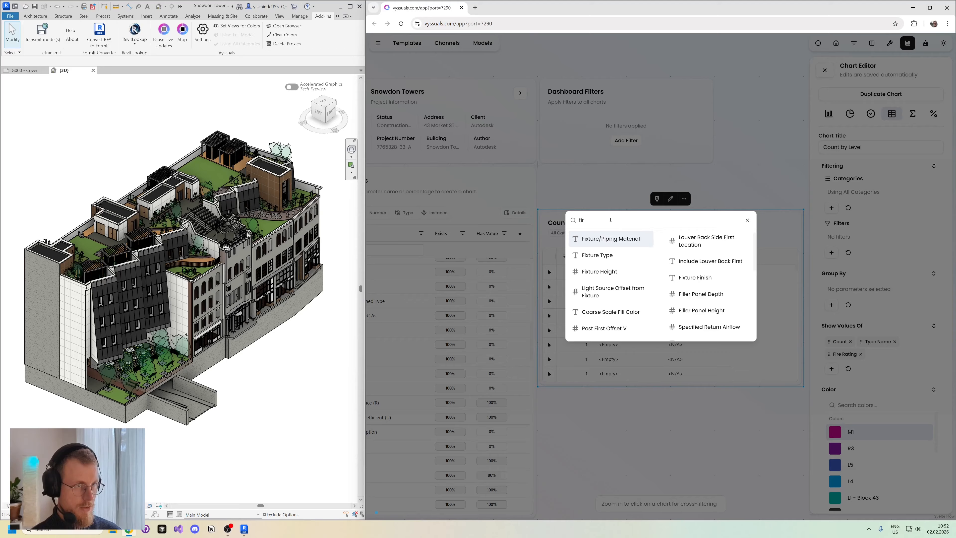
{"action": "key", "text": "BackSpace"}
{"action": "key", "text": "BackSpace"}
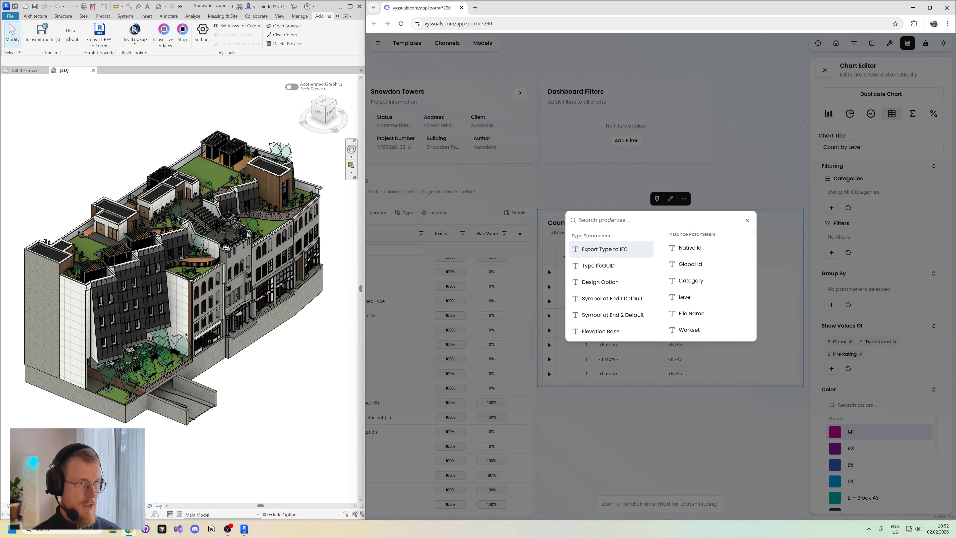
{"action": "type", "text": "leve"}
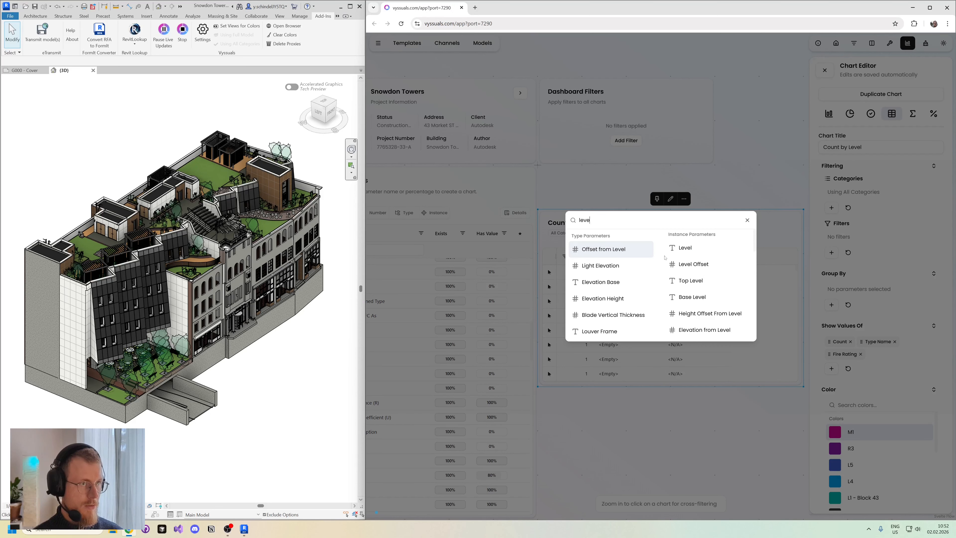
{"action": "left_click", "coordinate": [683, 247]}
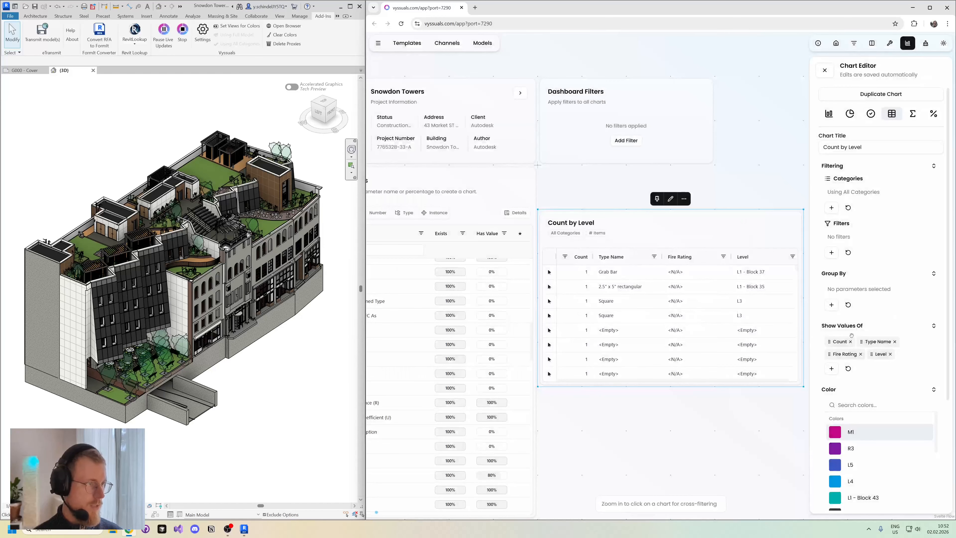
{"action": "left_click", "coordinate": [850, 342]}
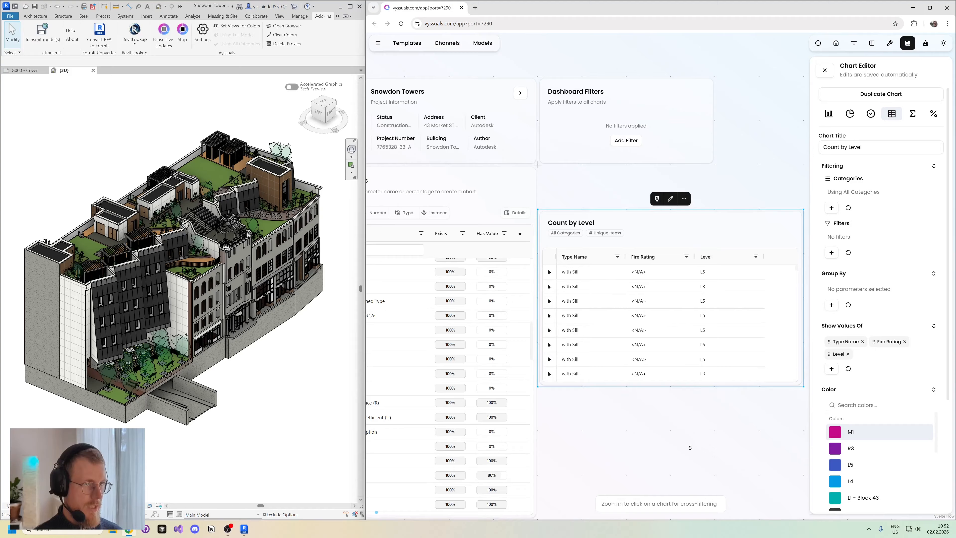
Restrict the new table to the Doors category.
{"action": "left_click_drag", "start_coordinate": [690, 447], "coordinate": [678, 410]}
{"action": "scroll", "coordinate": [613, 252], "scroll_direction": "down", "scroll_amount": 6}
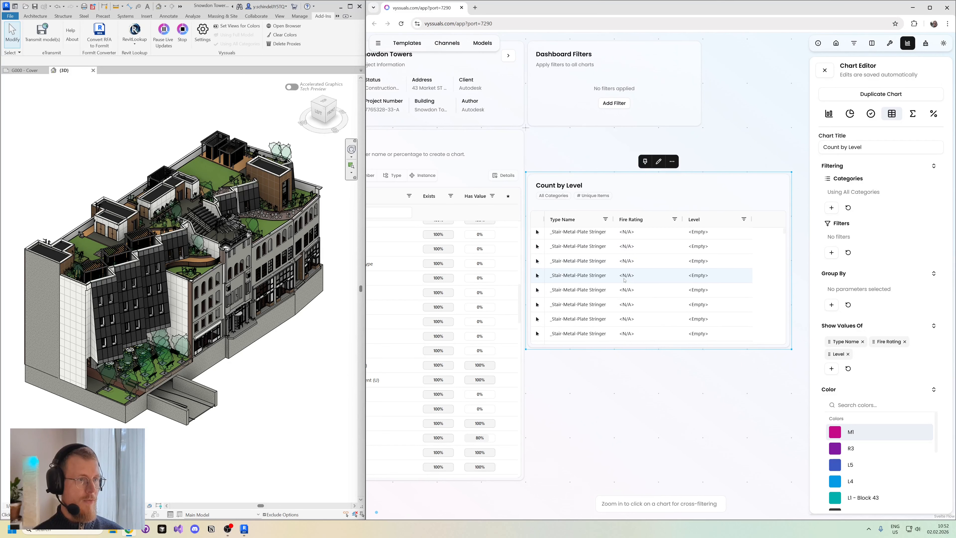
{"action": "left_click", "coordinate": [831, 207]}
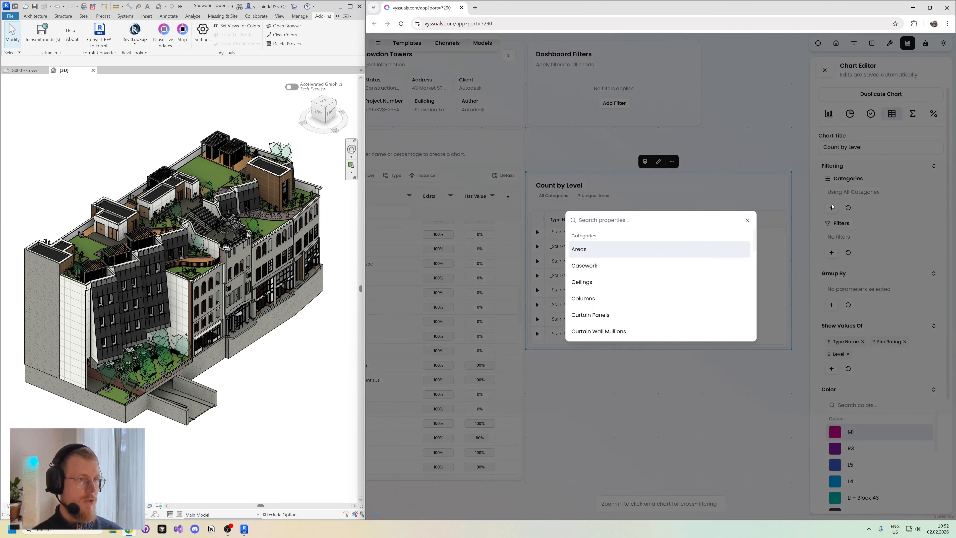
{"action": "type", "text": "doo"}
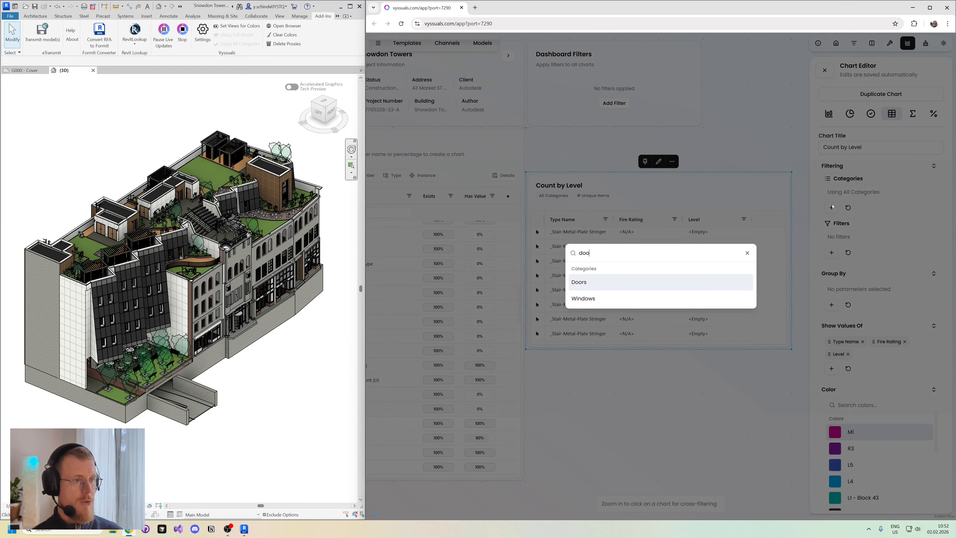
{"action": "left_click", "coordinate": [586, 282]}
{"action": "left_click", "coordinate": [658, 390]}
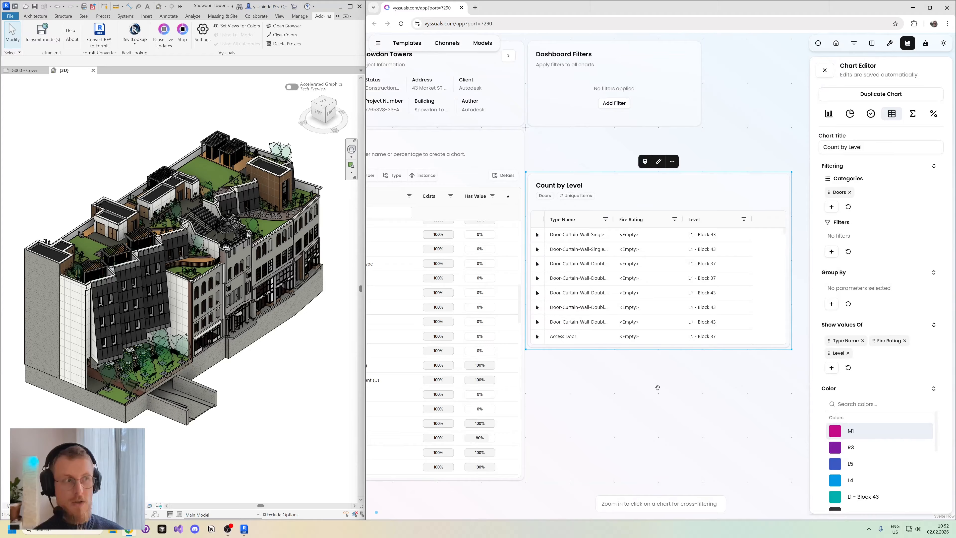
Close the chart editor and place the doors table beside the Parameters table, stretched to match its height.
{"action": "left_click", "coordinate": [824, 70]}
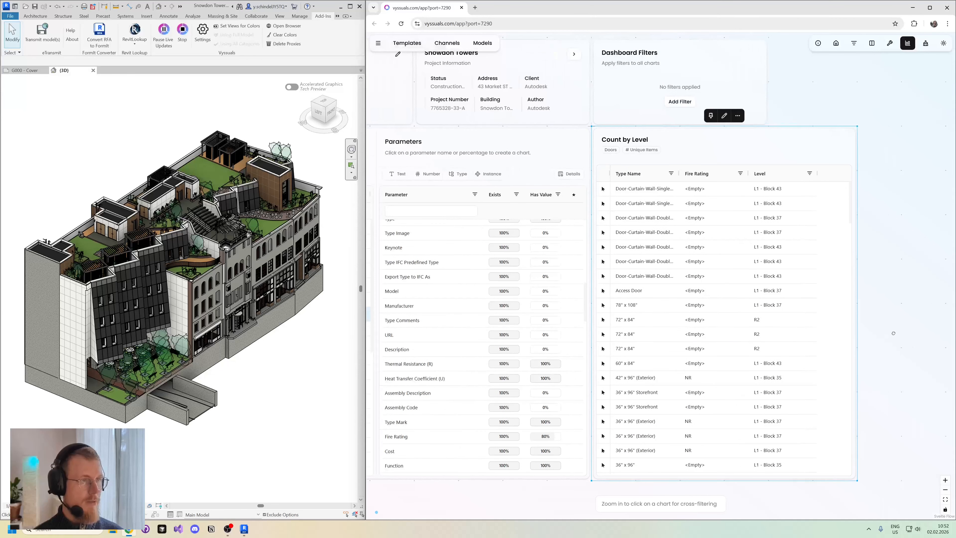
{"action": "left_click_drag", "start_coordinate": [789, 86], "coordinate": [853, 130]}
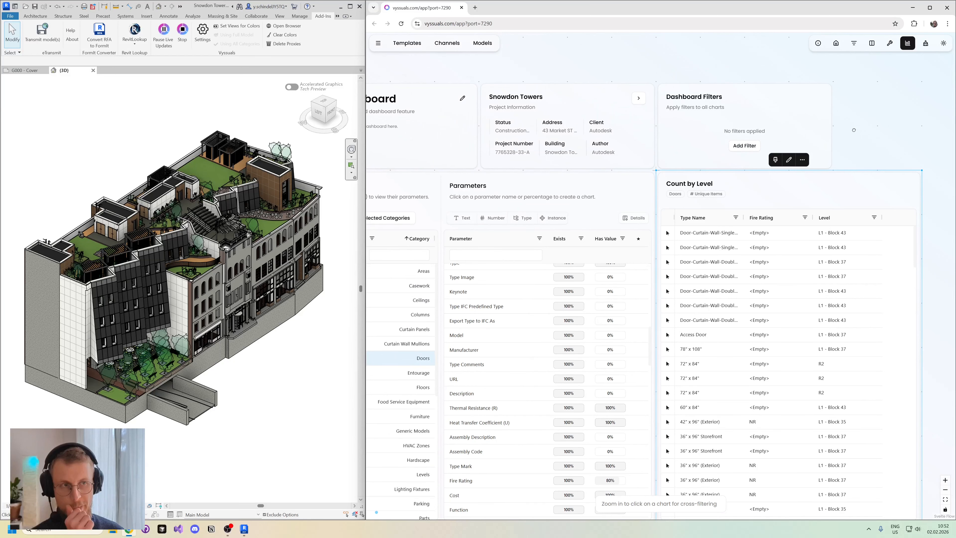
{"action": "left_click_drag", "start_coordinate": [607, 58], "coordinate": [577, 75]}
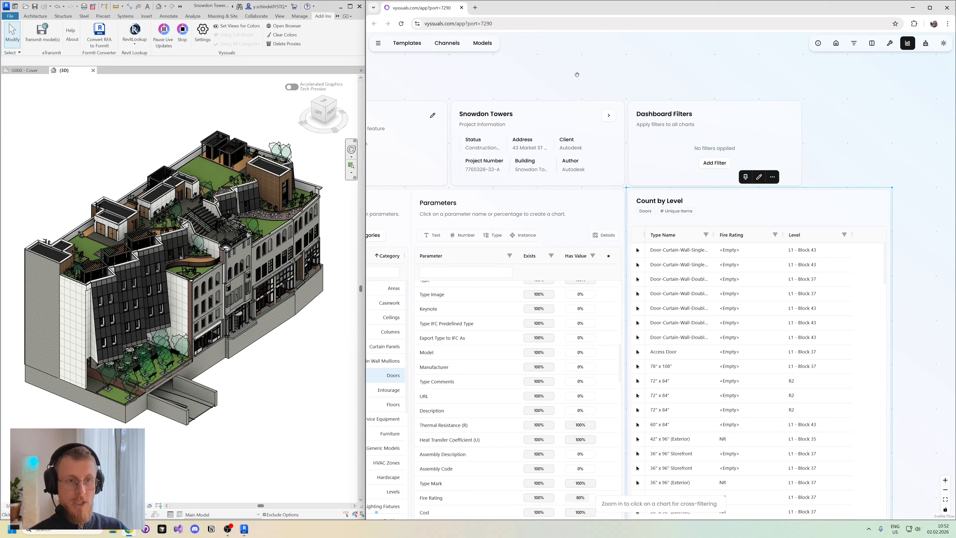
Open the Vyssuals connector settings in Revit and include the Doors, Floors and Roofs model categories.
{"action": "left_click", "coordinate": [148, 121]}
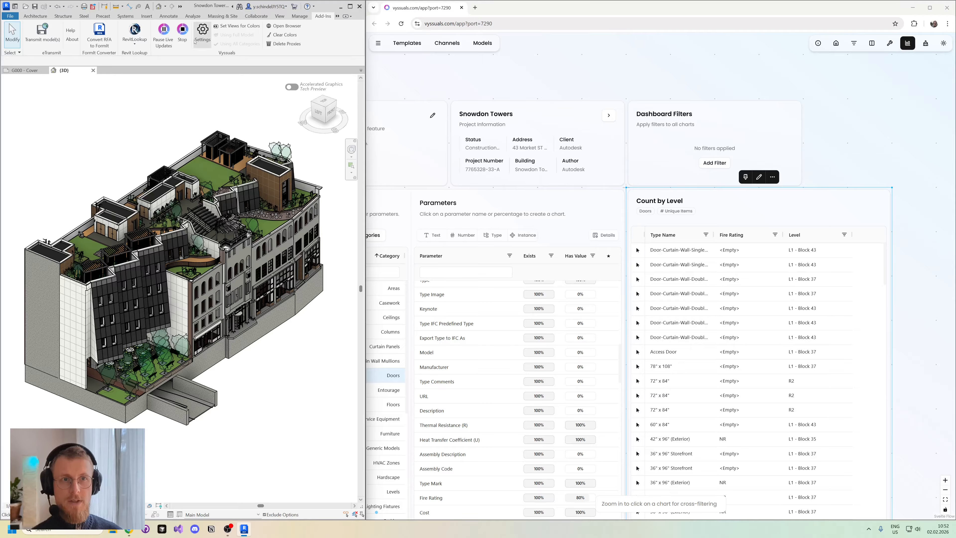
{"action": "left_click", "coordinate": [201, 34]}
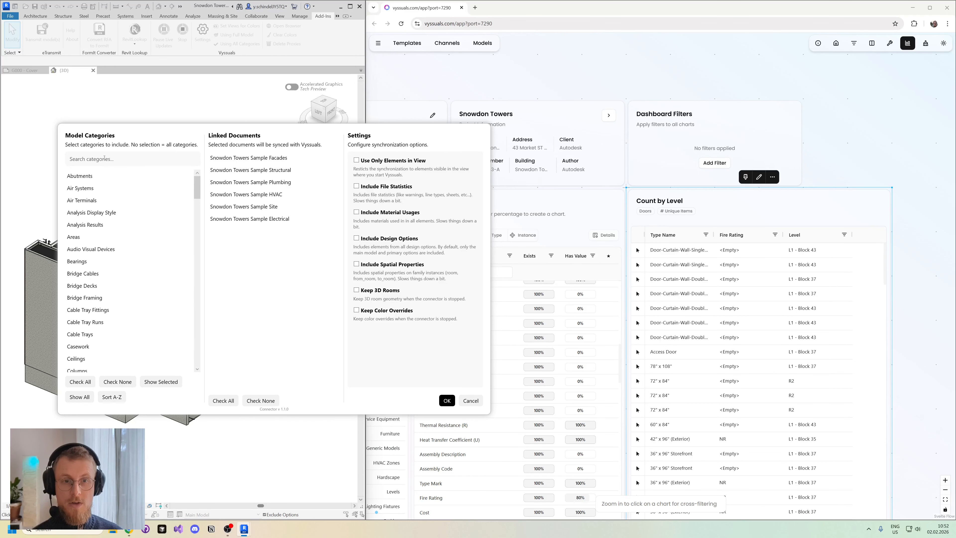
{"action": "left_click", "coordinate": [104, 158]}
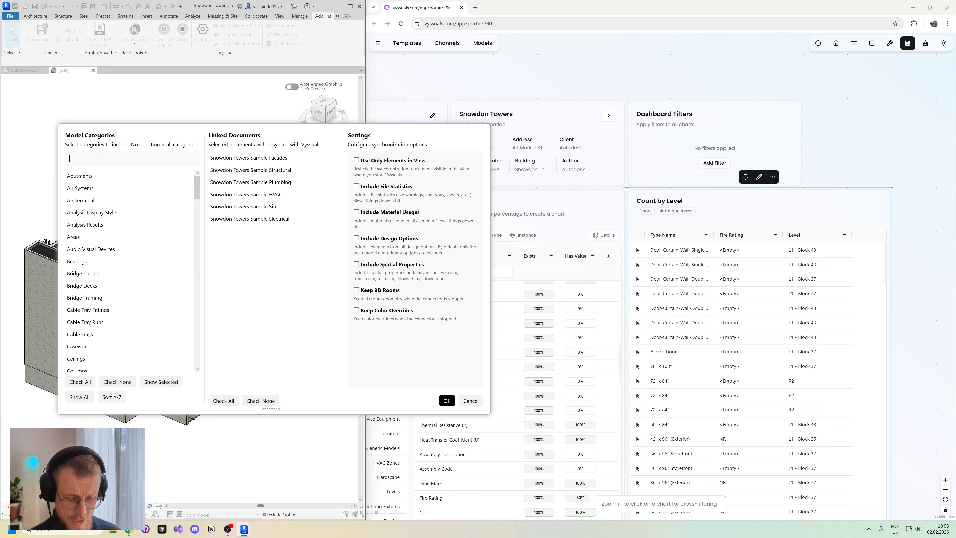
{"action": "type", "text": "oo"}
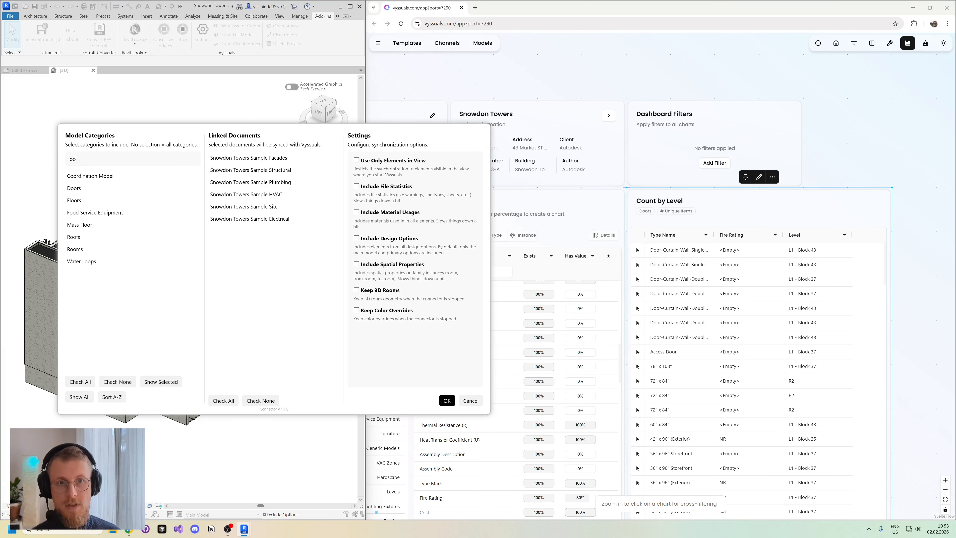
{"action": "left_click", "coordinate": [83, 187]}
{"action": "left_click", "coordinate": [78, 204]}
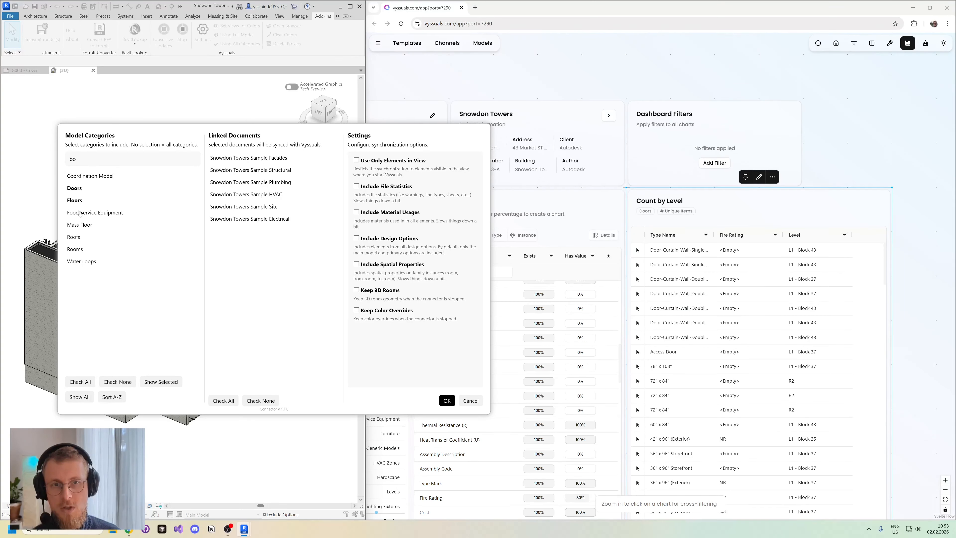
{"action": "left_click", "coordinate": [79, 238]}
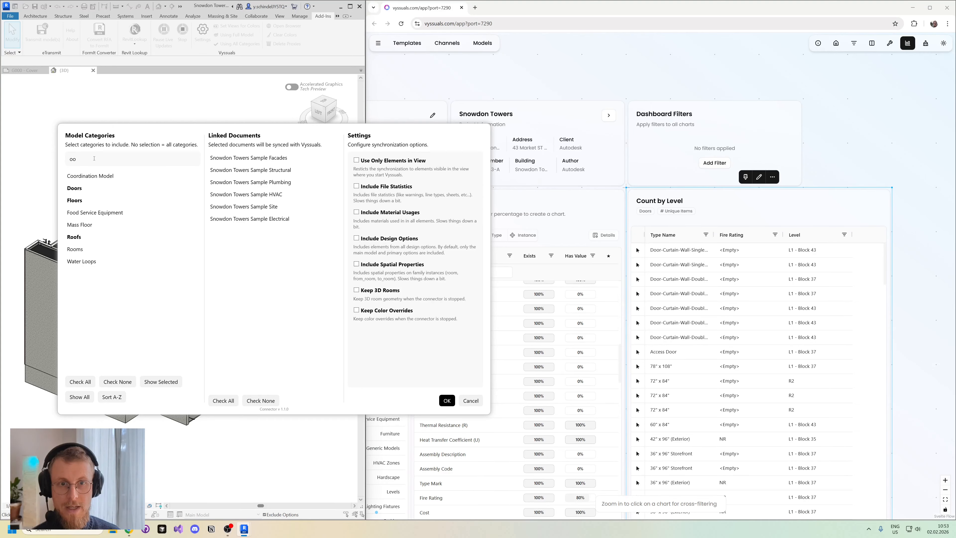
Add the Walls category to the included model categories, list only the selected ones and apply the settings.
{"action": "key", "text": "BackSpace"}
{"action": "key", "text": "BackSpace"}
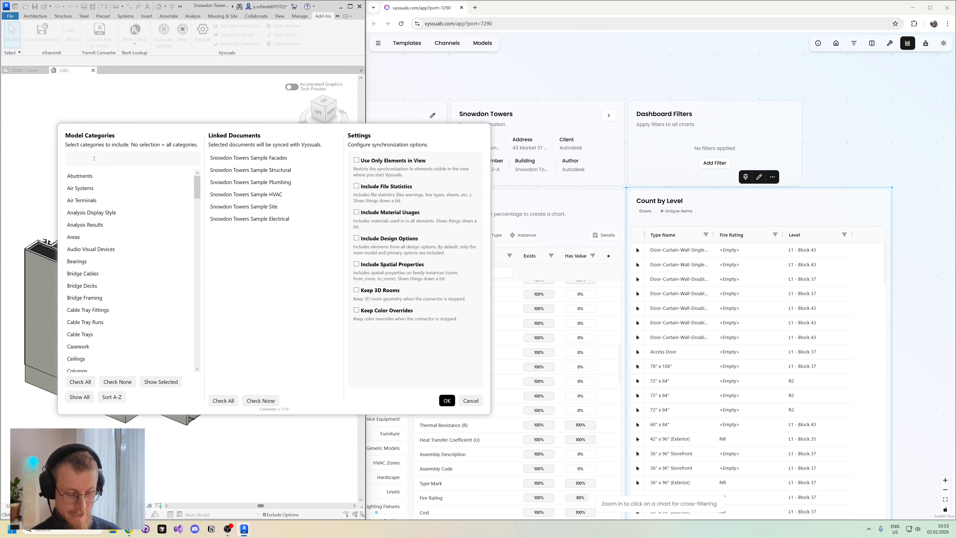
{"action": "type", "text": "wal"}
{"action": "left_click", "coordinate": [75, 189]}
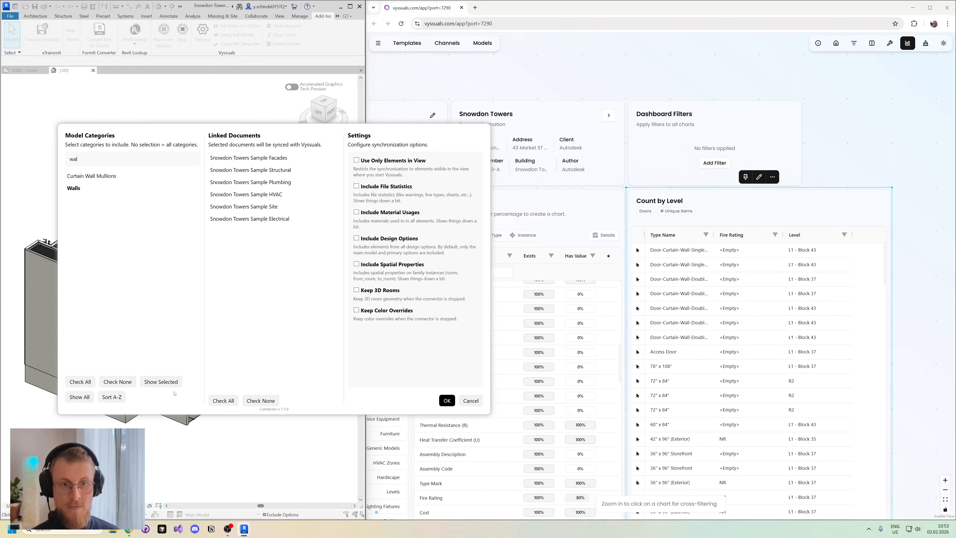
{"action": "left_click", "coordinate": [168, 382]}
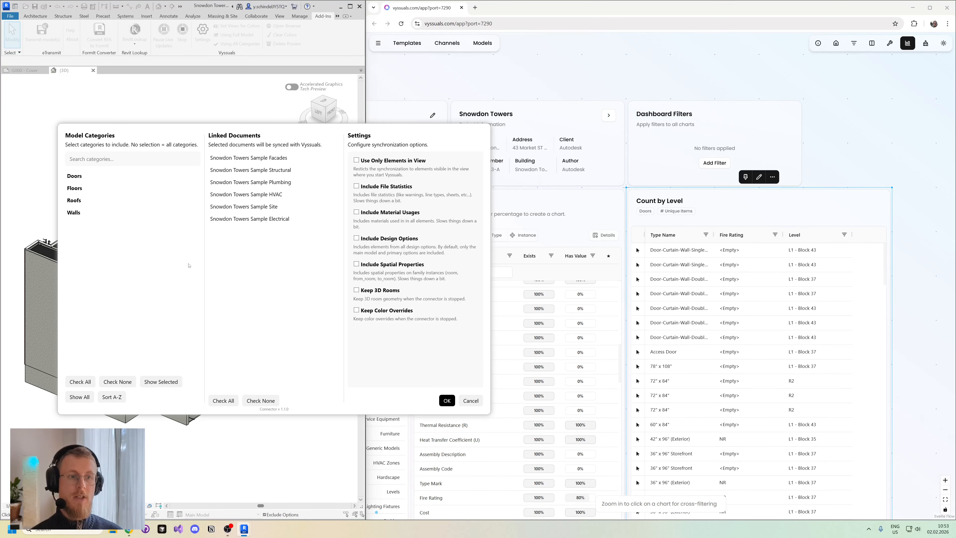
{"action": "left_click", "coordinate": [446, 401]}
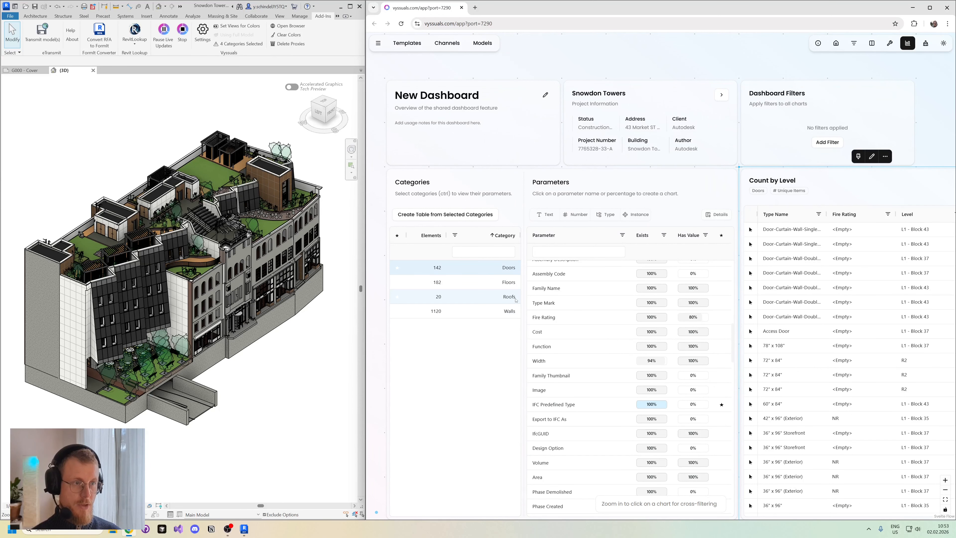
{"action": "left_click_drag", "start_coordinate": [687, 67], "coordinate": [565, 72]}
{"action": "left_click_drag", "start_coordinate": [871, 142], "coordinate": [829, 123]}
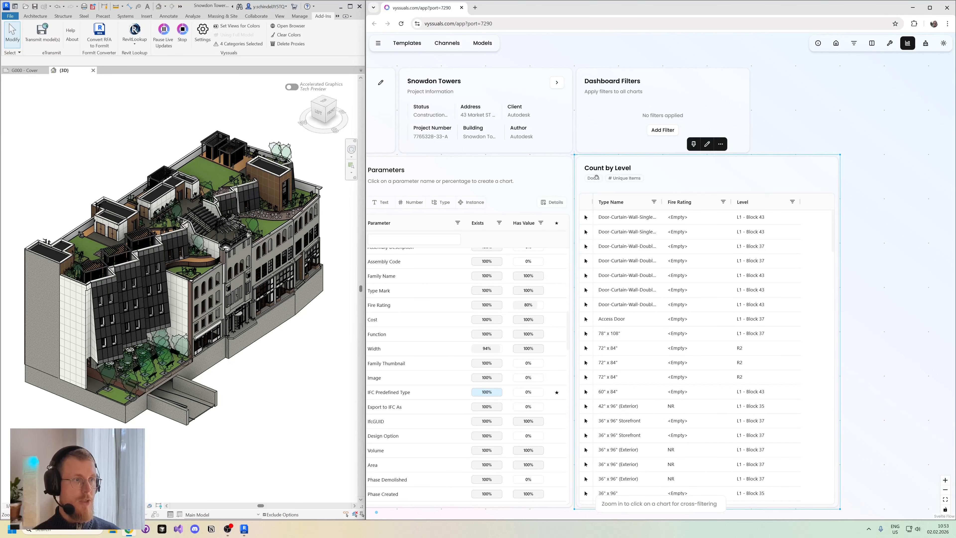
{"action": "left_click_drag", "start_coordinate": [774, 154], "coordinate": [803, 159]}
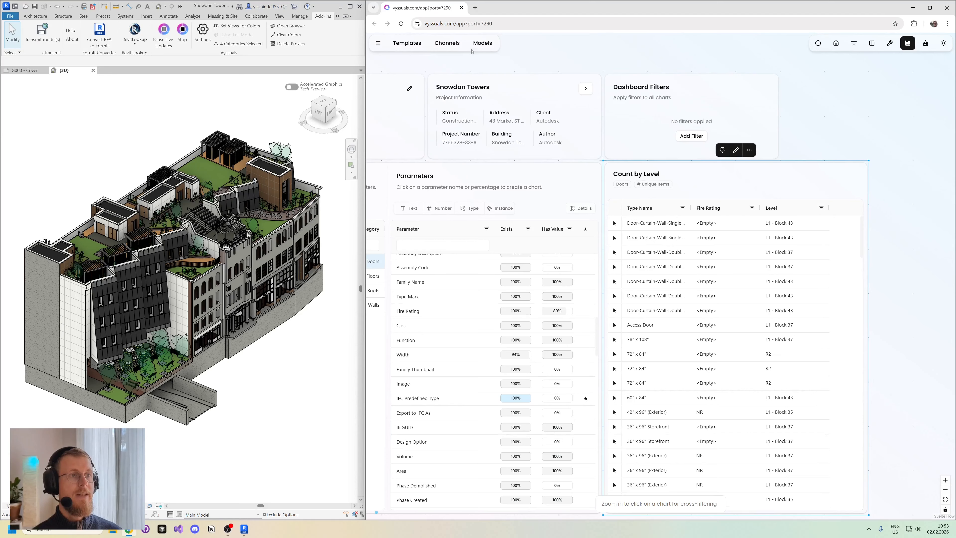
Create a channel titled Door in the Demo project.
{"action": "left_click", "coordinate": [448, 43]}
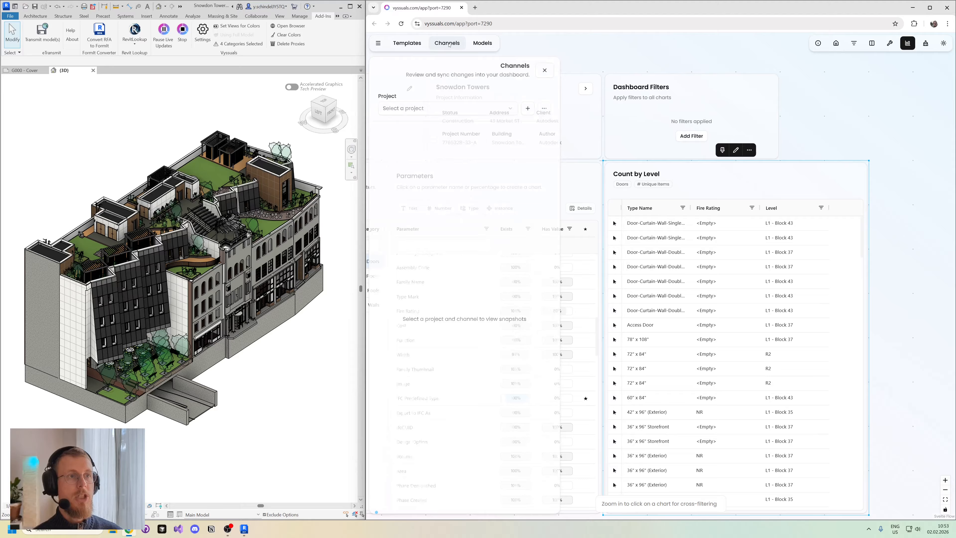
{"action": "left_click", "coordinate": [475, 110]}
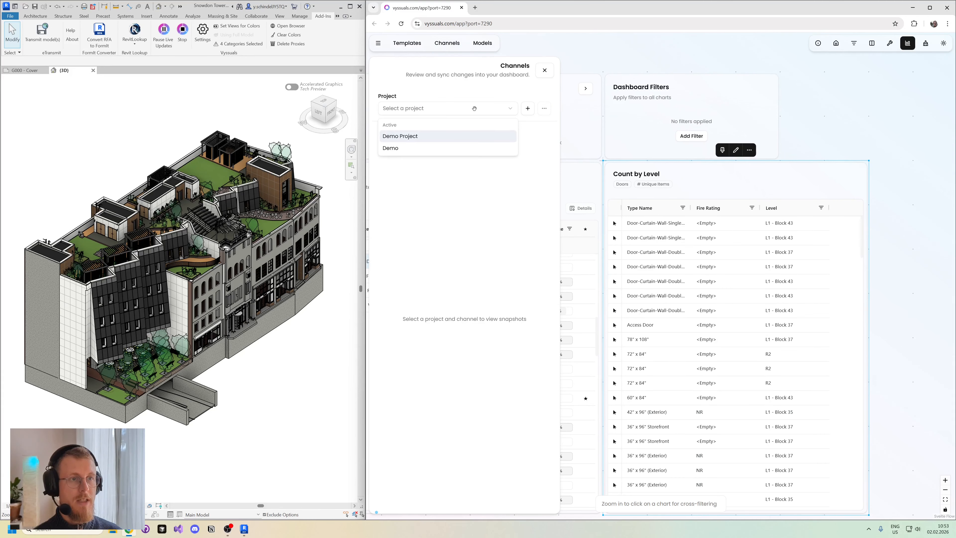
{"action": "left_click", "coordinate": [409, 147]}
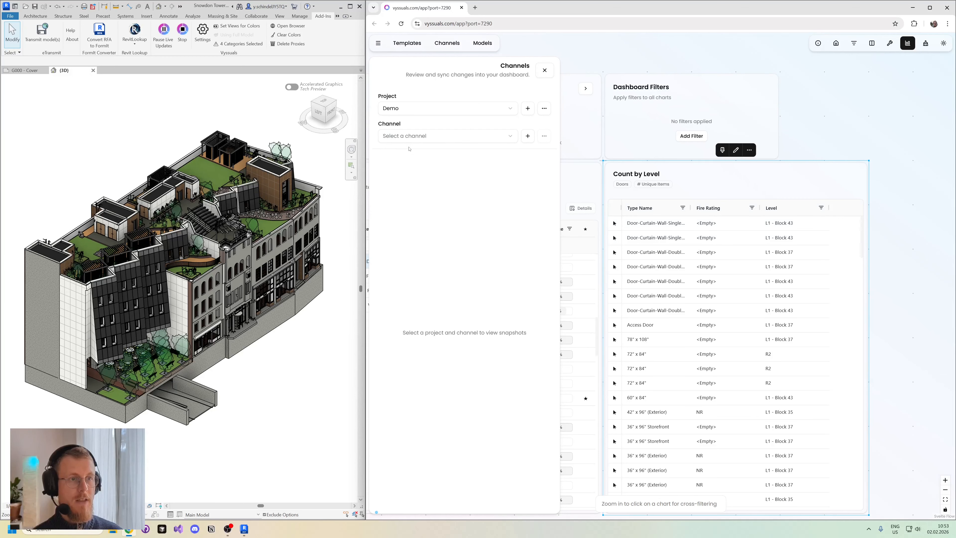
{"action": "left_click", "coordinate": [528, 136]}
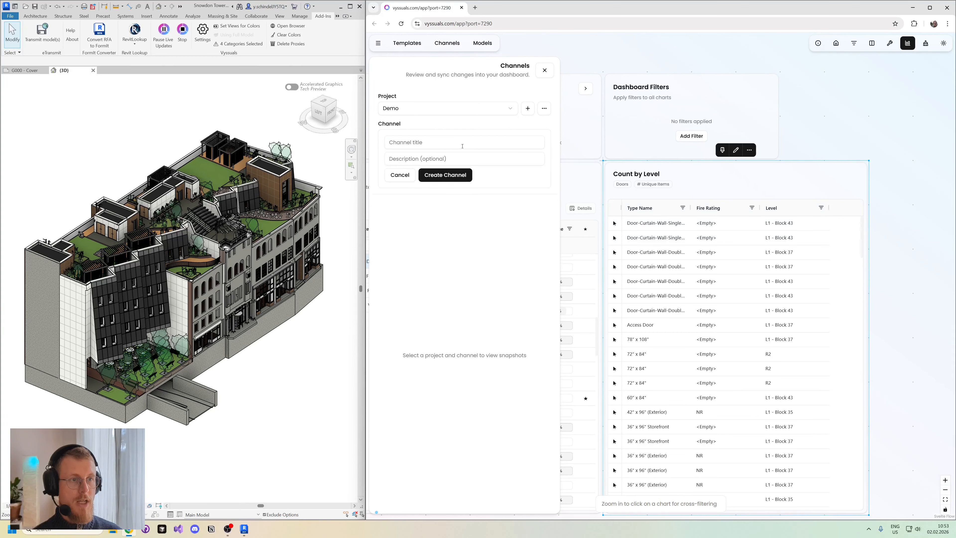
{"action": "left_click", "coordinate": [448, 142]}
{"action": "type", "text": "Door"}
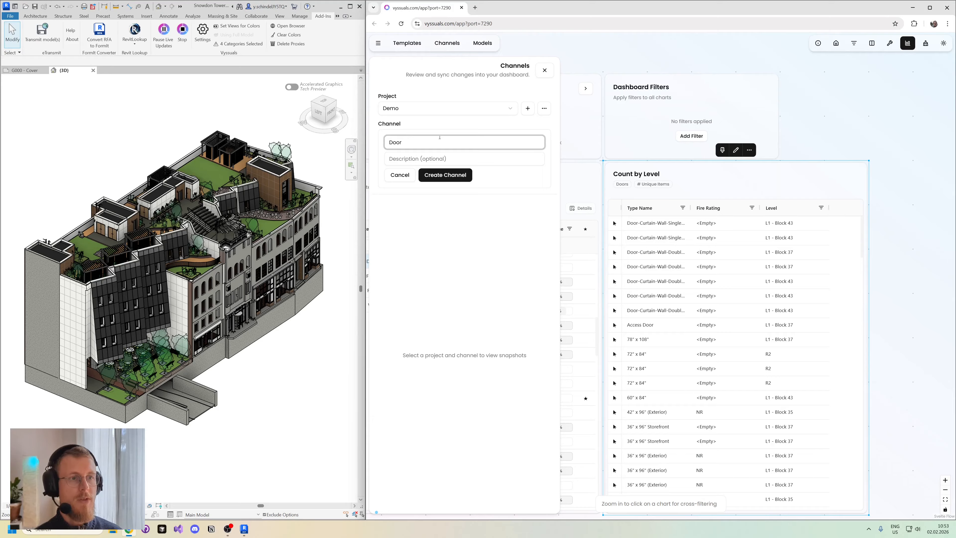
{"action": "left_click", "coordinate": [448, 175]}
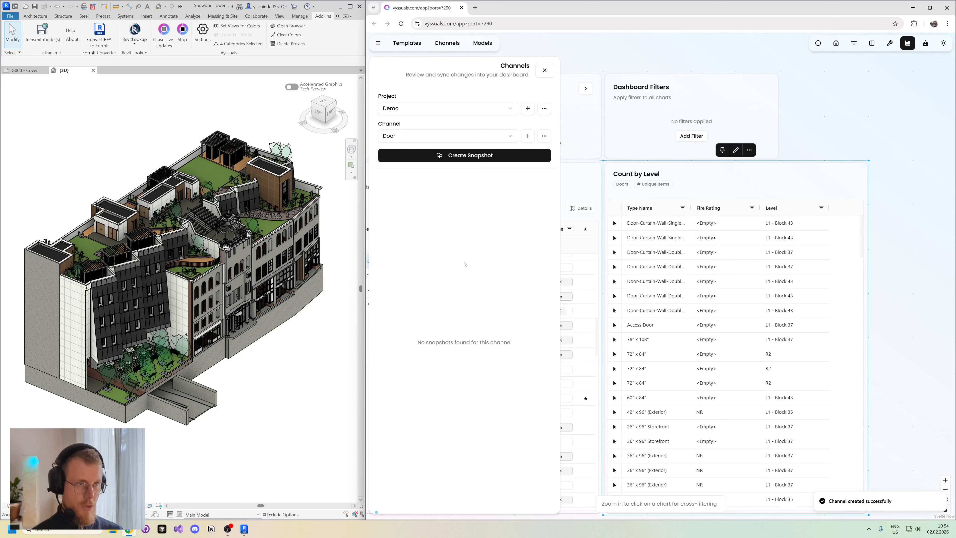
Publish the doors table to the Door channel as snapshot Version 1, leaving only the Fire Rating column editable.
{"action": "left_click_drag", "start_coordinate": [823, 138], "coordinate": [823, 137]}
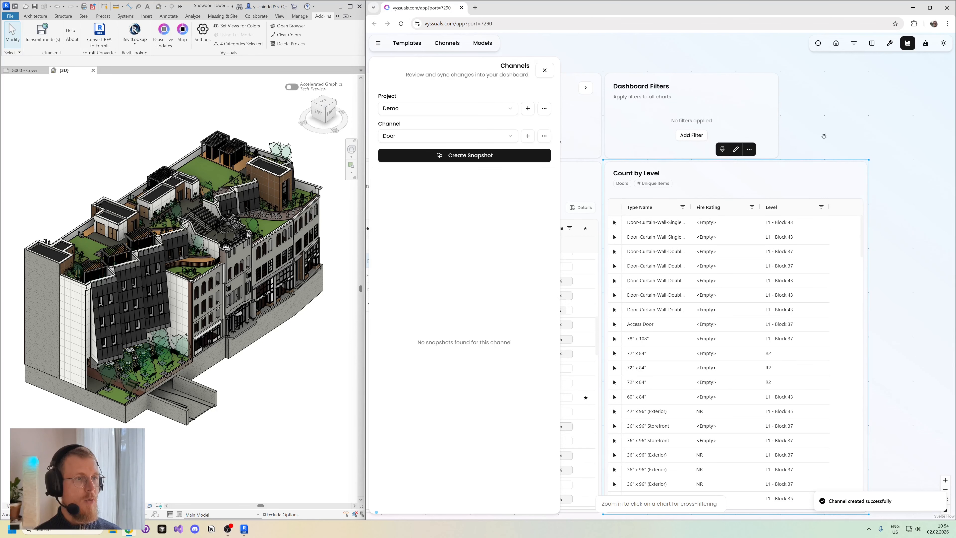
{"action": "left_click", "coordinate": [828, 139]}
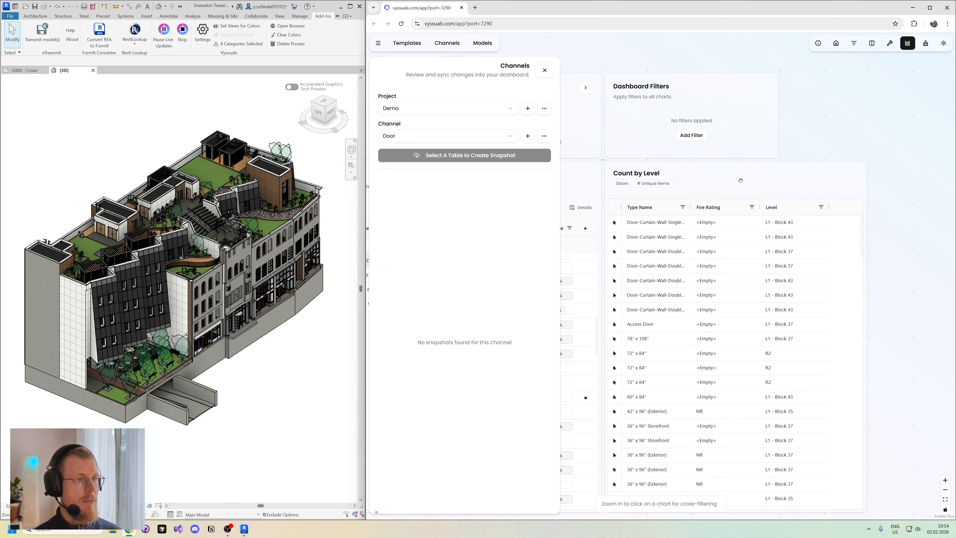
{"action": "left_click", "coordinate": [712, 166]}
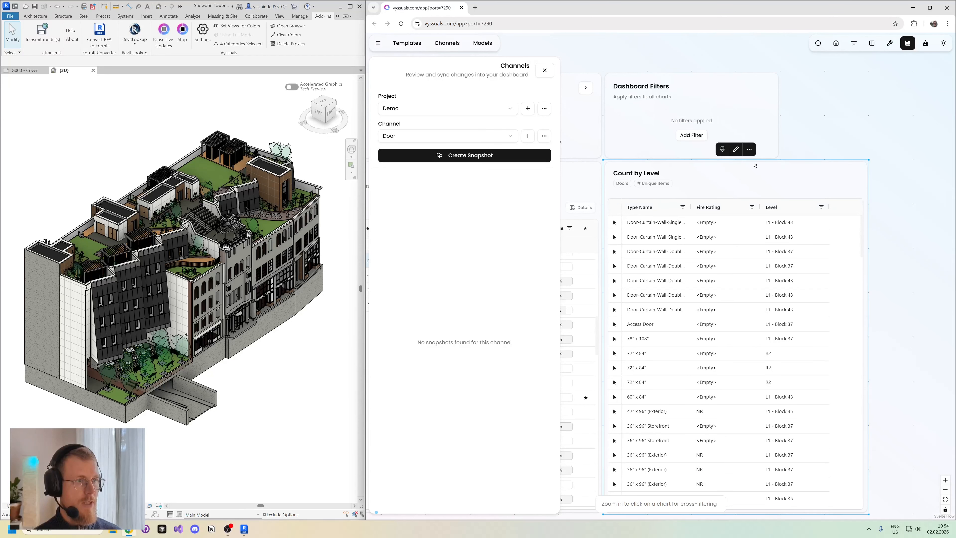
{"action": "left_click", "coordinate": [452, 156]}
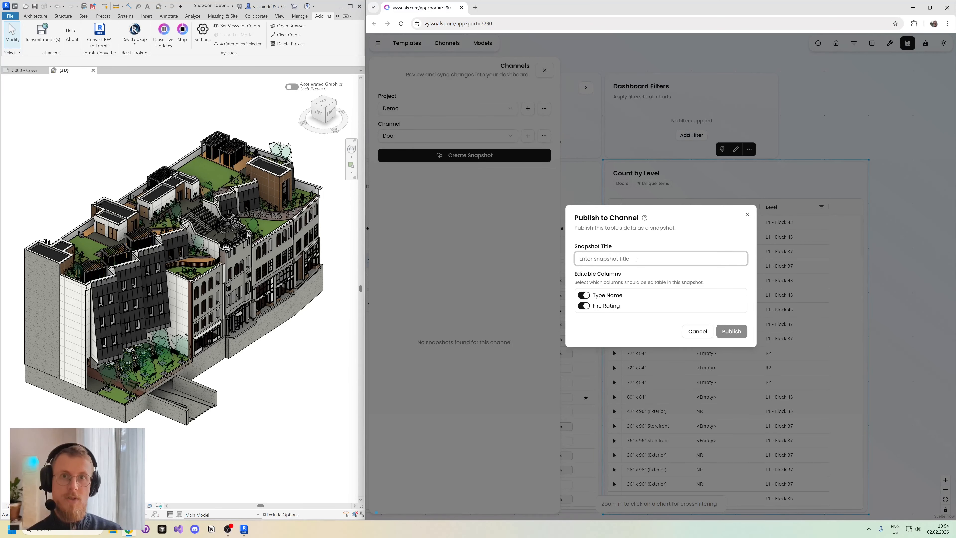
{"action": "type", "text": "Version 1"}
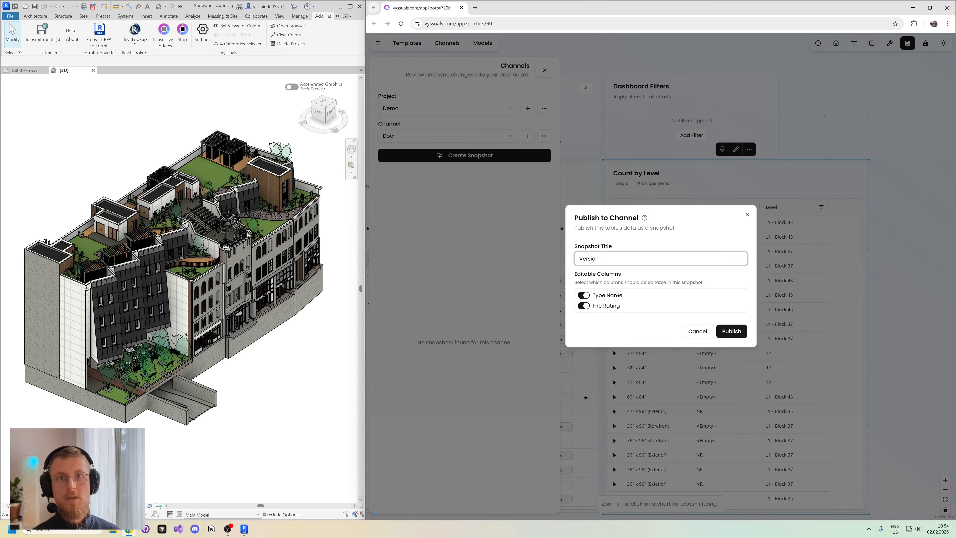
{"action": "left_click", "coordinate": [584, 295]}
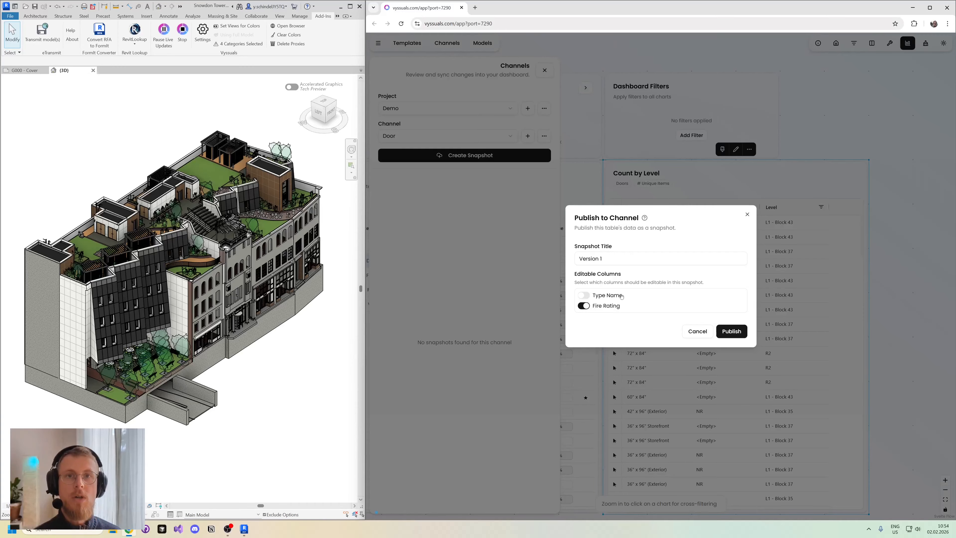
{"action": "left_click", "coordinate": [732, 331]}
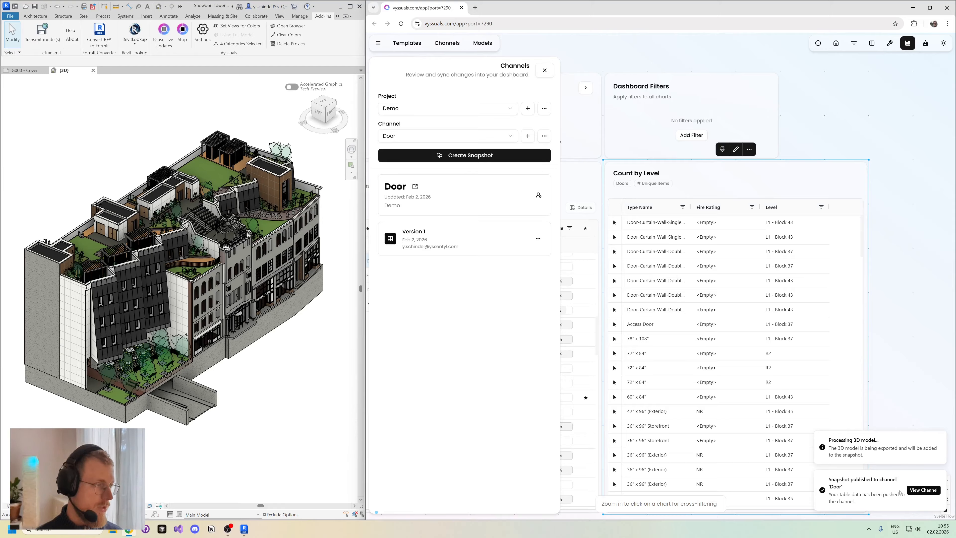
Open the published Door channel in a maximized window and widen the table's Type Name and Fire Rating columns.
{"action": "left_click", "coordinate": [922, 490]}
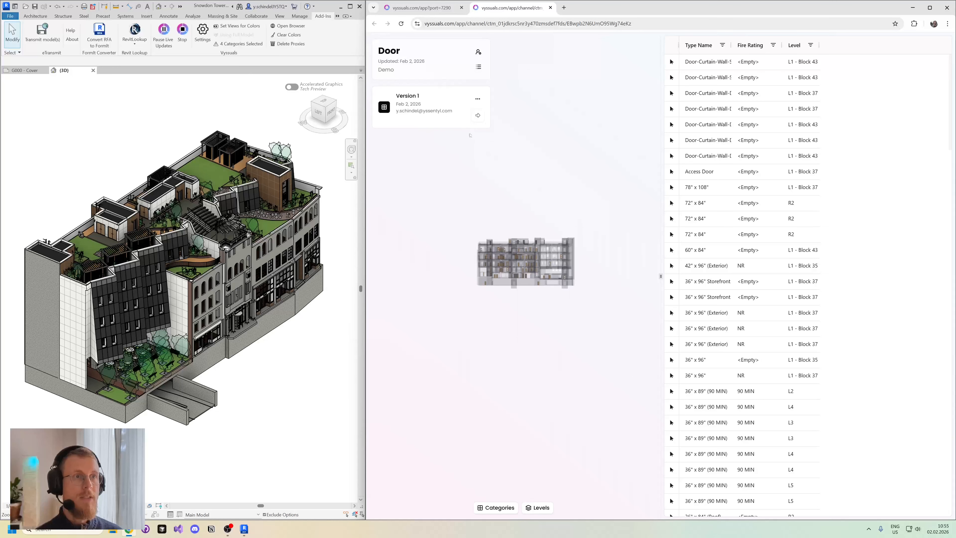
{"action": "left_click", "coordinate": [929, 8]}
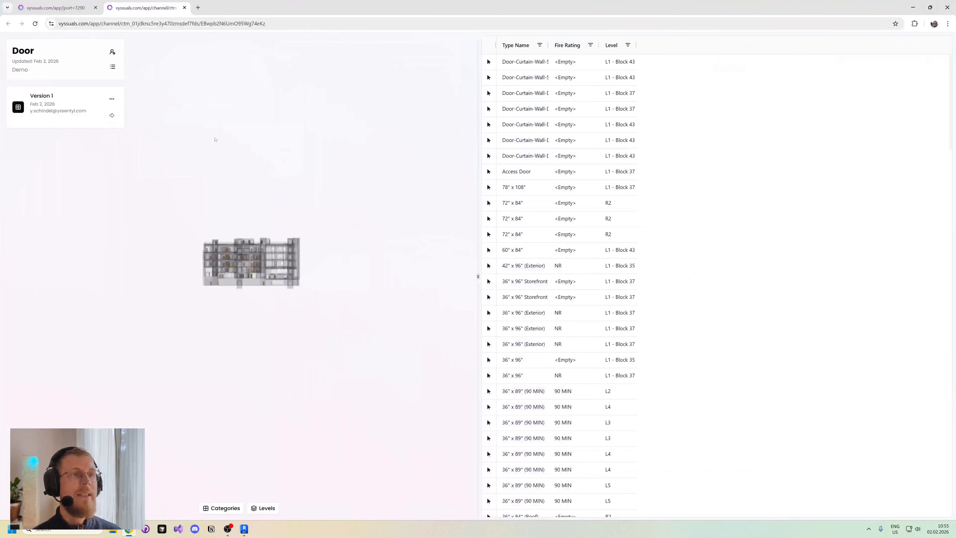
{"action": "left_click_drag", "start_coordinate": [255, 158], "coordinate": [172, 267]}
{"action": "scroll", "coordinate": [171, 267], "scroll_direction": "up", "scroll_amount": 5}
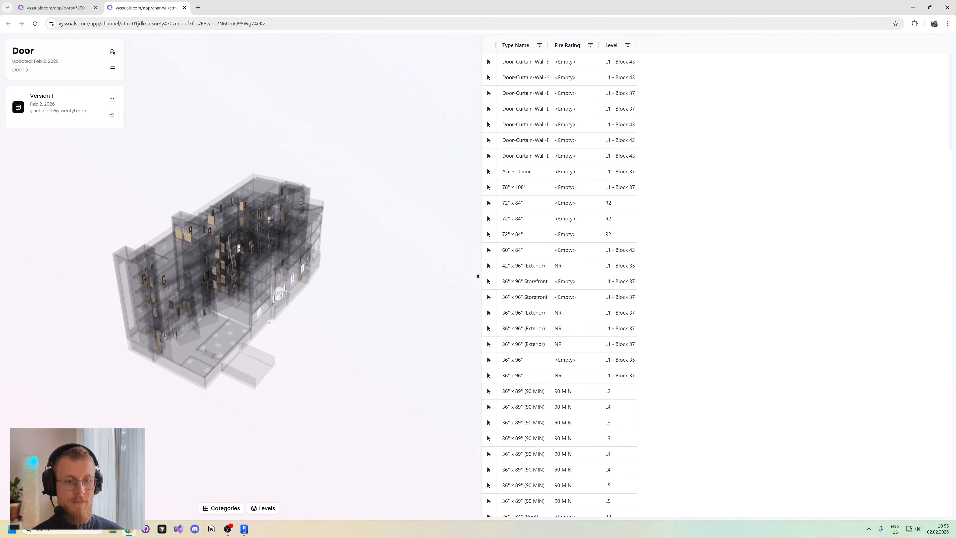
{"action": "scroll", "coordinate": [267, 333], "scroll_direction": "up", "scroll_amount": 5}
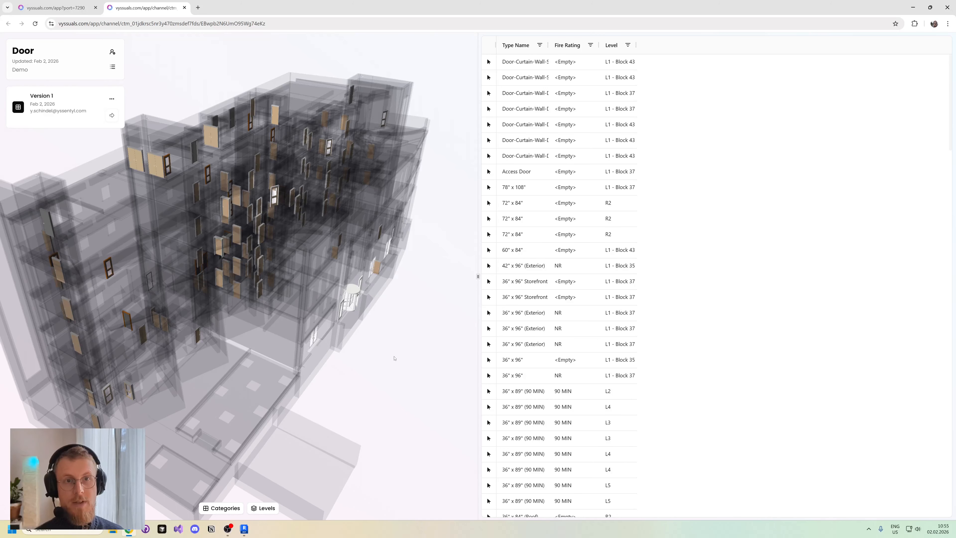
{"action": "left_click_drag", "start_coordinate": [384, 387], "coordinate": [379, 382]}
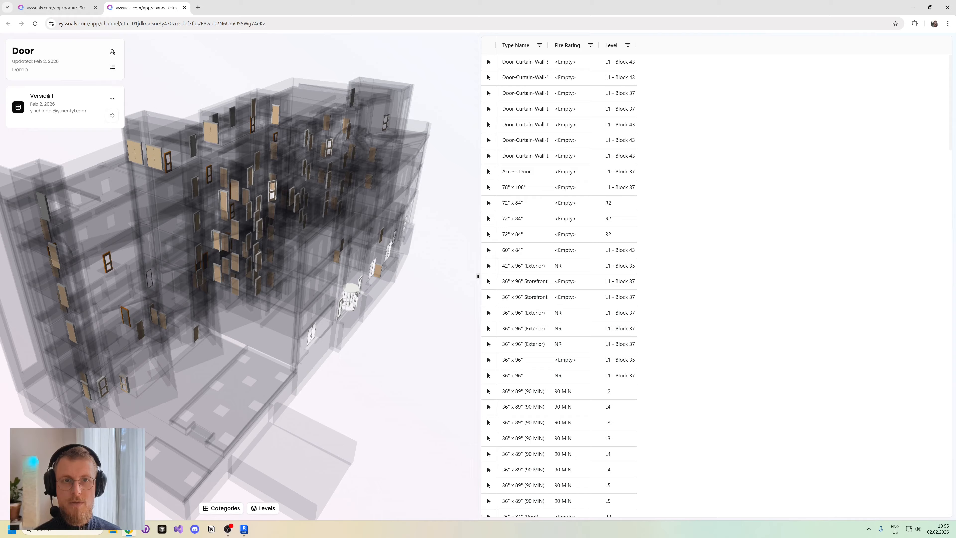
{"action": "left_click_drag", "start_coordinate": [384, 378], "coordinate": [389, 392]}
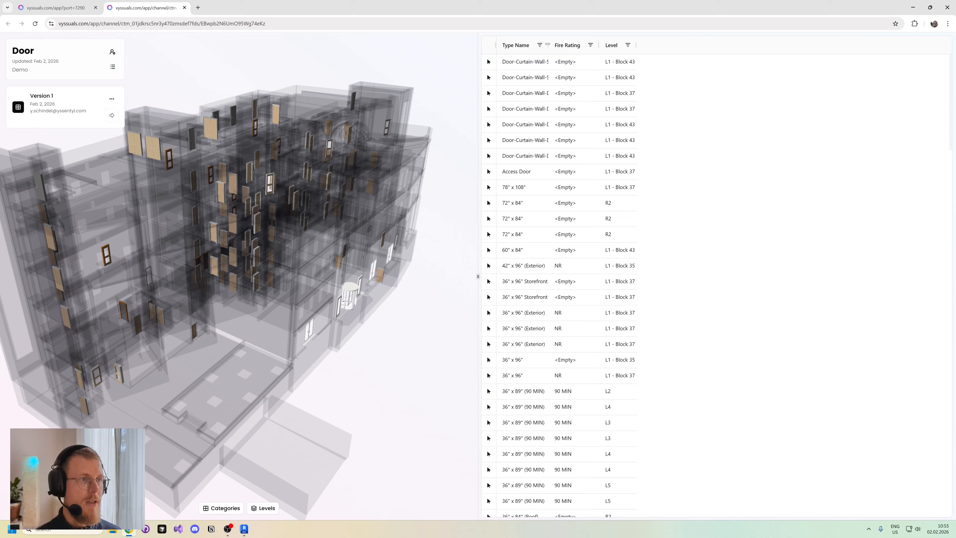
{"action": "left_click_drag", "start_coordinate": [549, 45], "coordinate": [644, 45]}
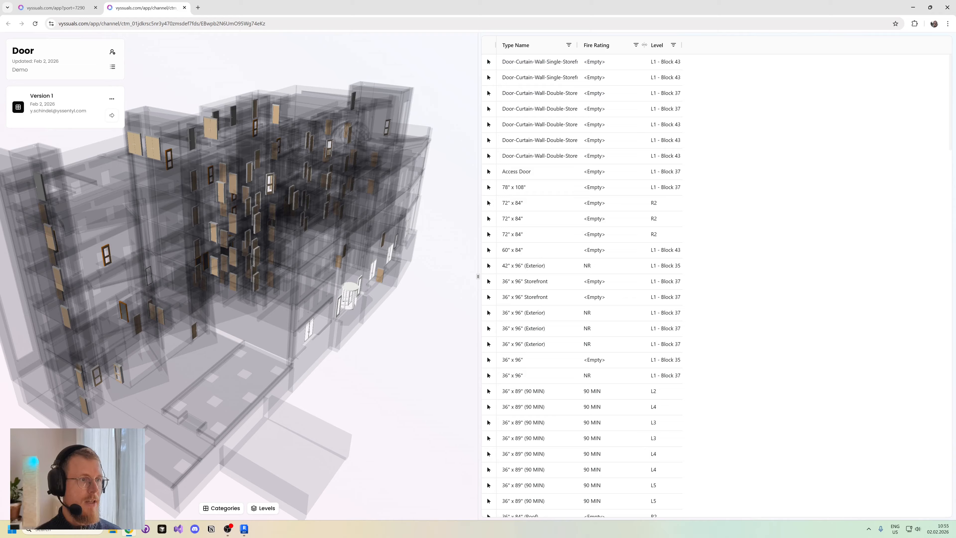
Locate the first 36" x 96" (Exterior) door on L1 - Block 37 in the model and set its fire rating to 90 MIN.
{"action": "left_click", "coordinate": [488, 312]}
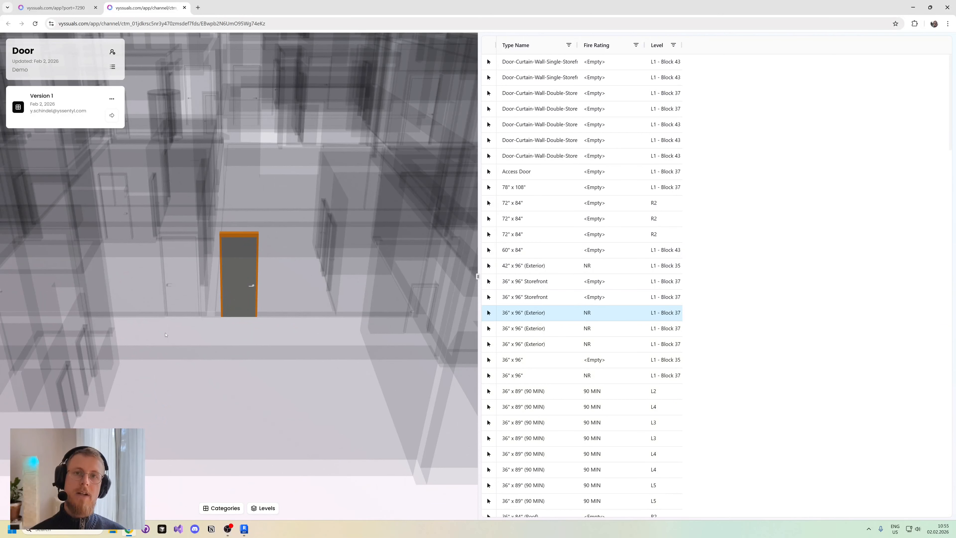
{"action": "double_click", "coordinate": [592, 312]}
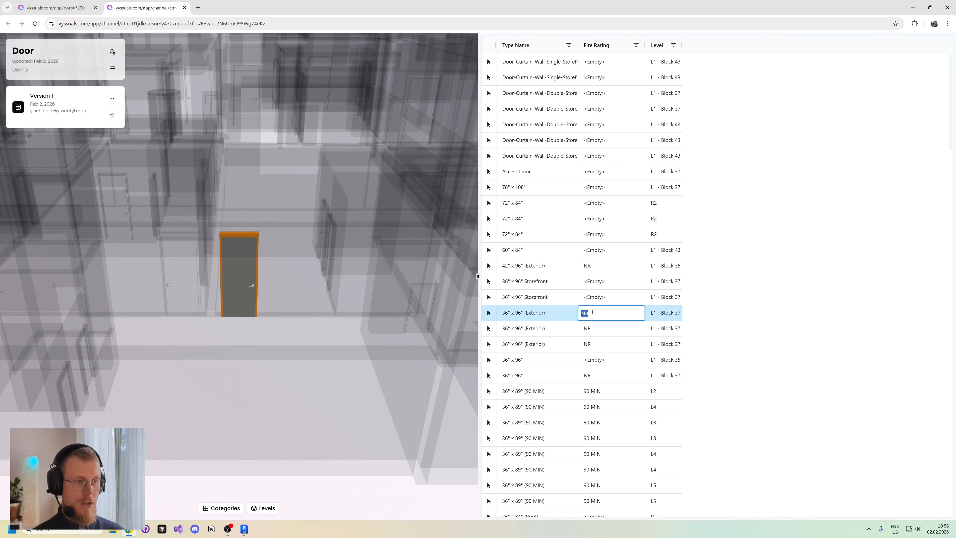
{"action": "type", "text": "0"}
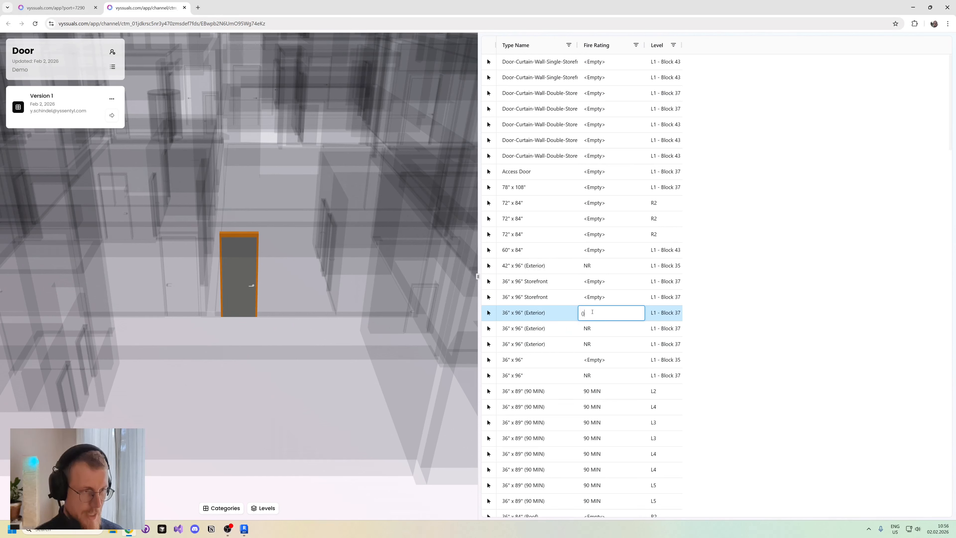
{"action": "key", "text": "BackSpace"}
{"action": "type", "text": "90 "}
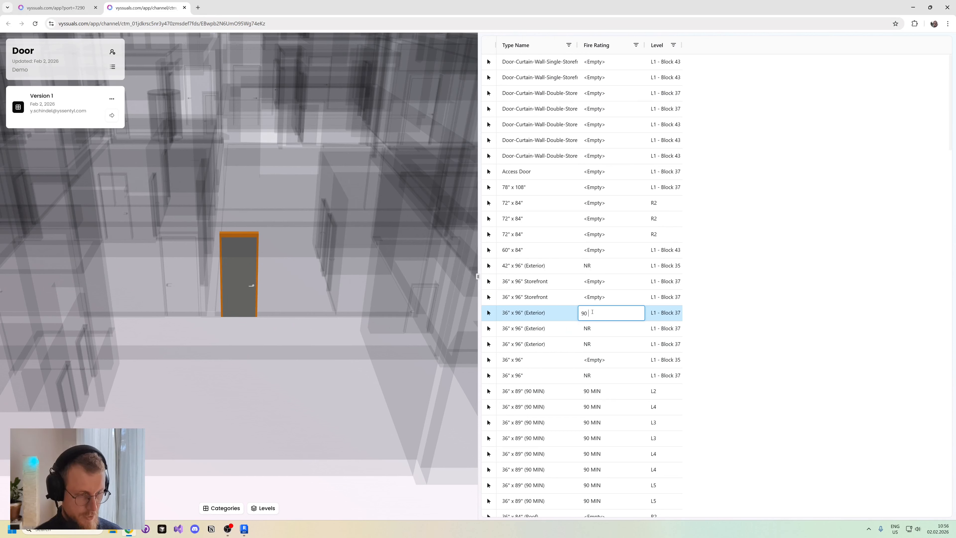
{"action": "type", "text": "MIN"}
{"action": "key", "text": "Return"}
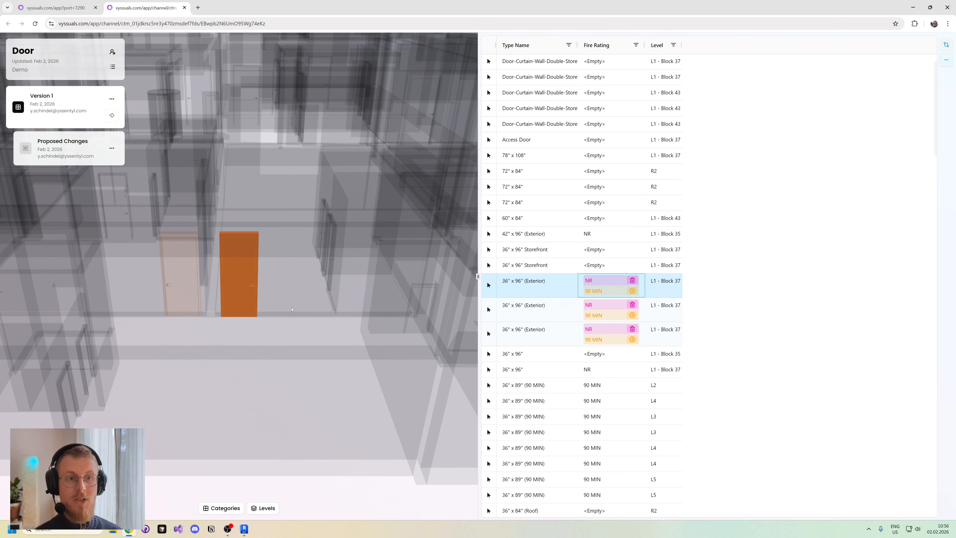
Post the comment "I'm not sure yet" on the fire rating of the first 36" x 96" (Exterior) door.
{"action": "scroll", "coordinate": [321, 394], "scroll_direction": "down", "scroll_amount": 10}
{"action": "left_click", "coordinate": [352, 386]}
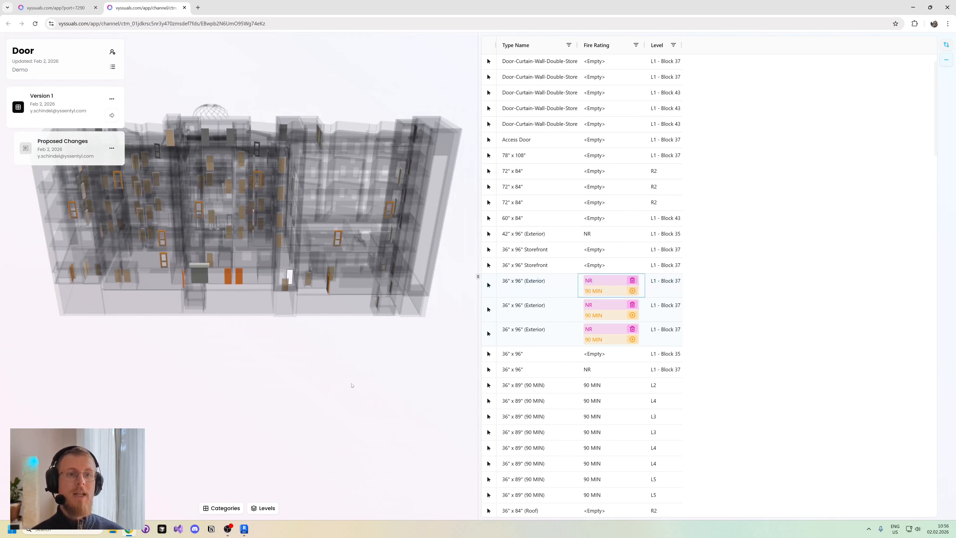
{"action": "left_click_drag", "start_coordinate": [352, 387], "coordinate": [287, 379]}
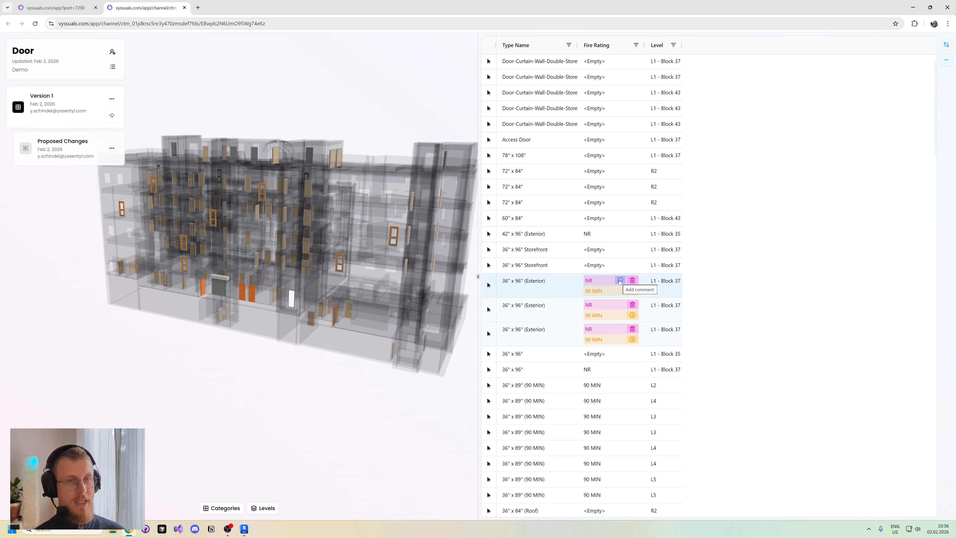
{"action": "left_click", "coordinate": [620, 280]}
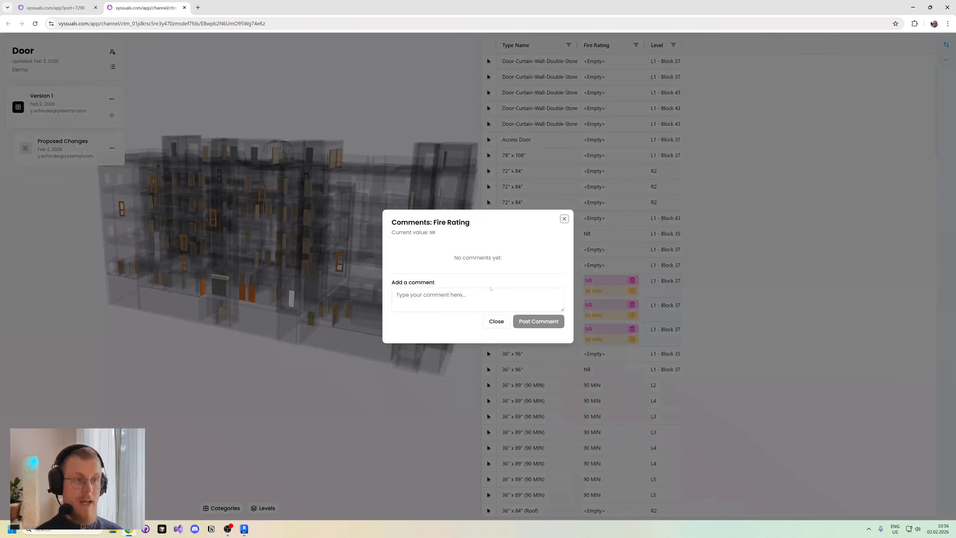
{"action": "left_click", "coordinate": [438, 294]}
{"action": "type", "text": "I'm"}
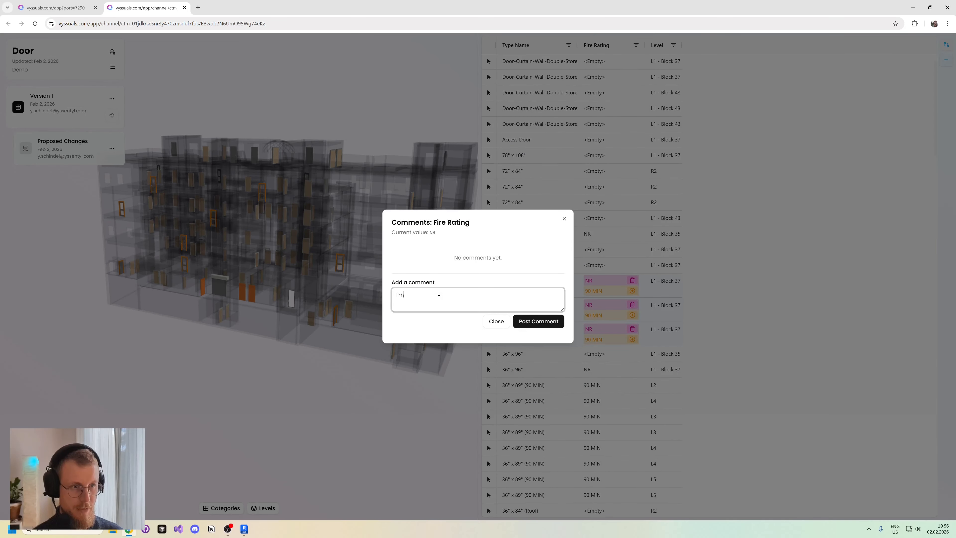
{"action": "type", "text": " not sure yet"}
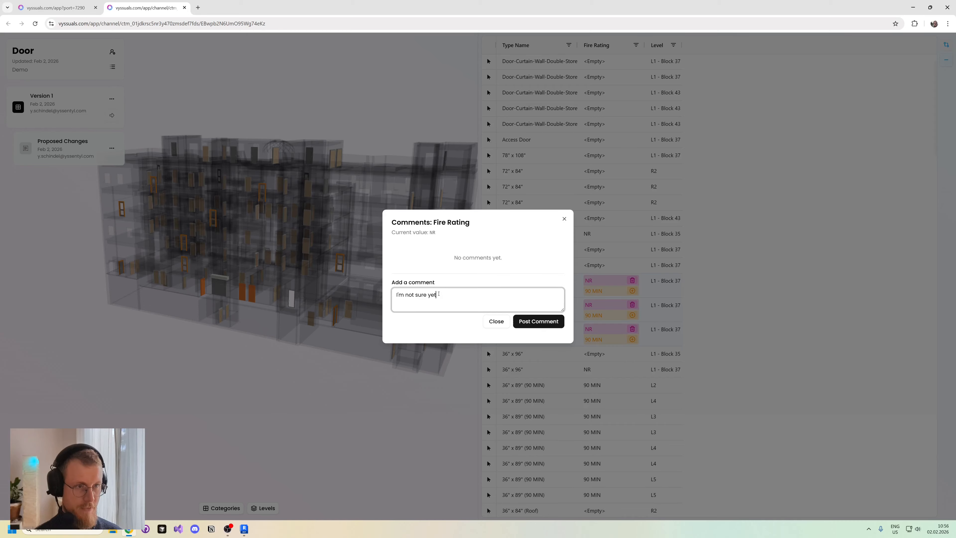
{"action": "left_click", "coordinate": [537, 322]}
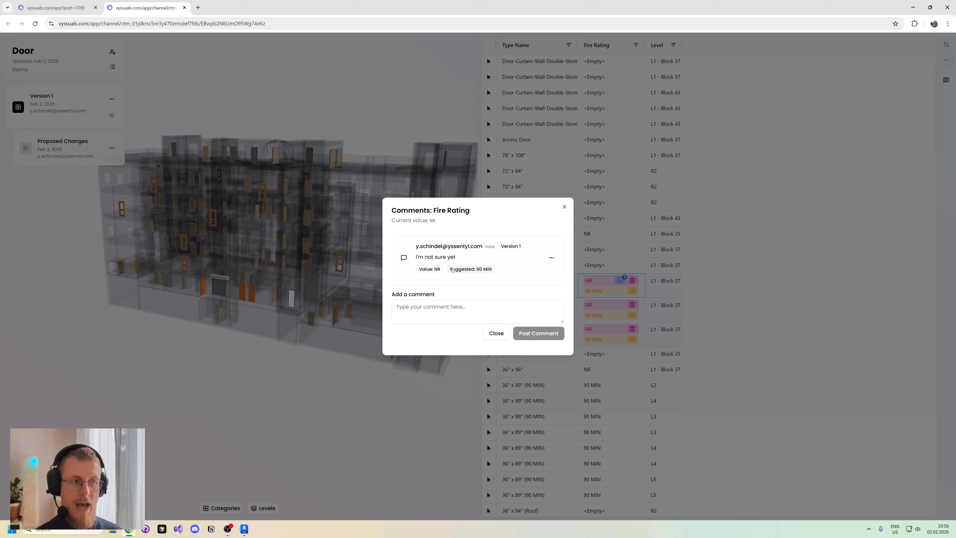
{"action": "left_click", "coordinate": [496, 333]}
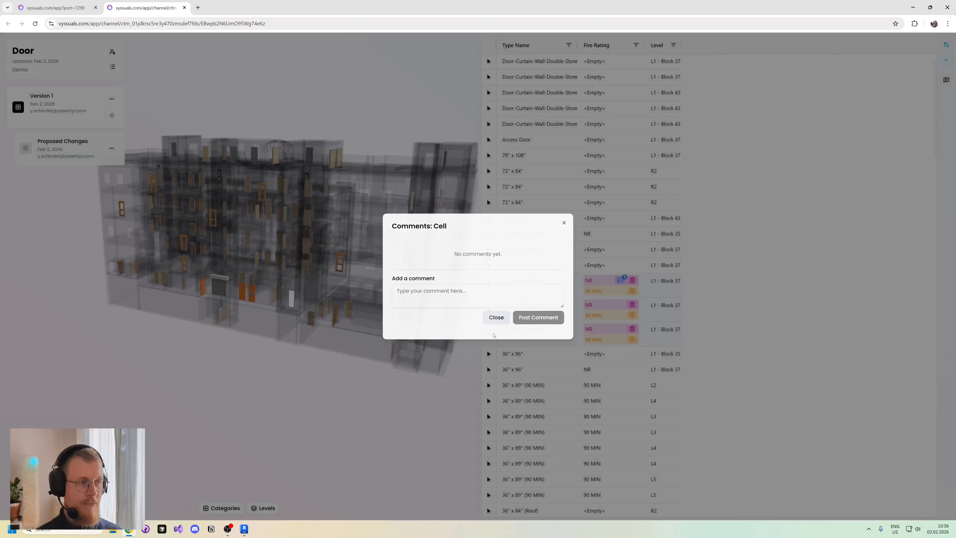
Locate the first 36" x 84" (Roof) door on R2 in the model and set its fire rating to NR.
{"action": "scroll", "coordinate": [639, 389], "scroll_direction": "down", "scroll_amount": 2}
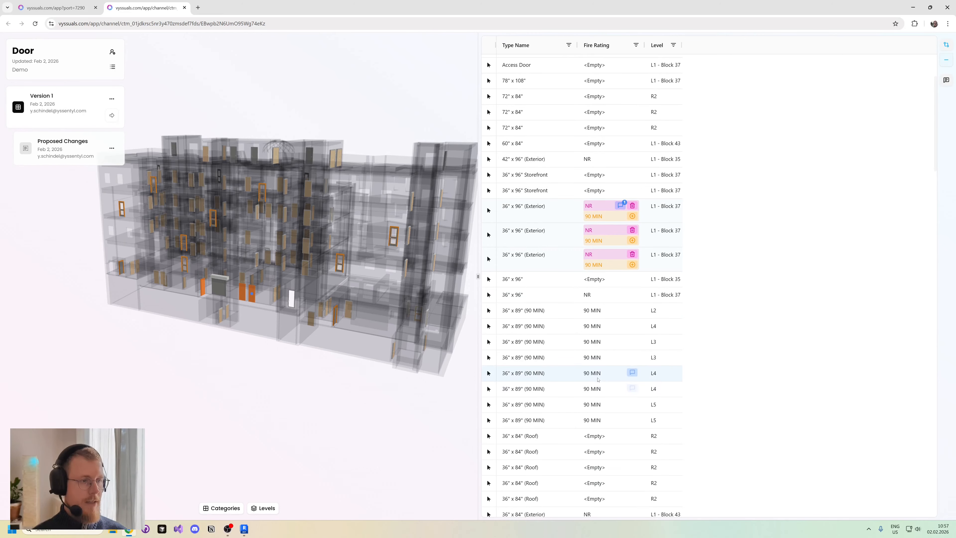
{"action": "scroll", "coordinate": [599, 380], "scroll_direction": "down", "scroll_amount": 2}
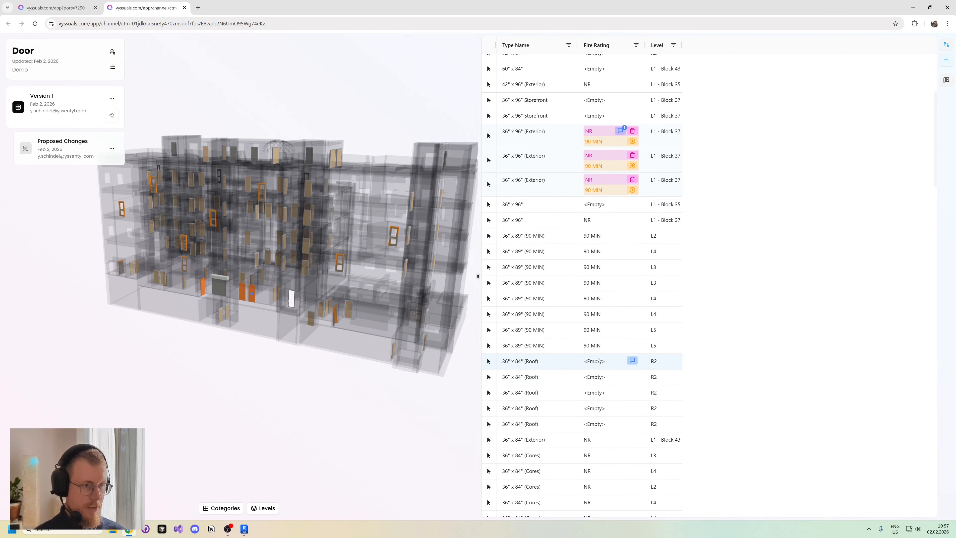
{"action": "left_click", "coordinate": [488, 361]}
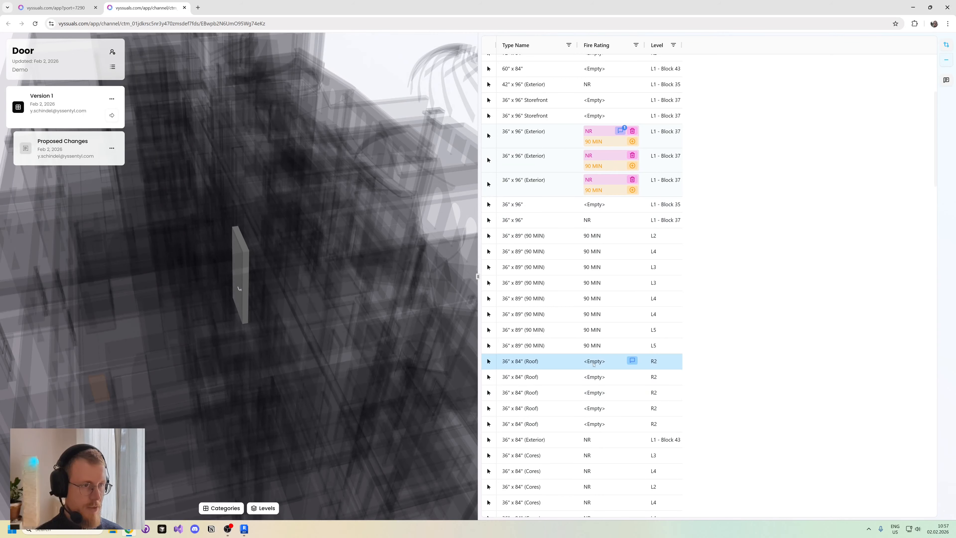
{"action": "double_click", "coordinate": [593, 362]}
{"action": "type", "text": "NR"}
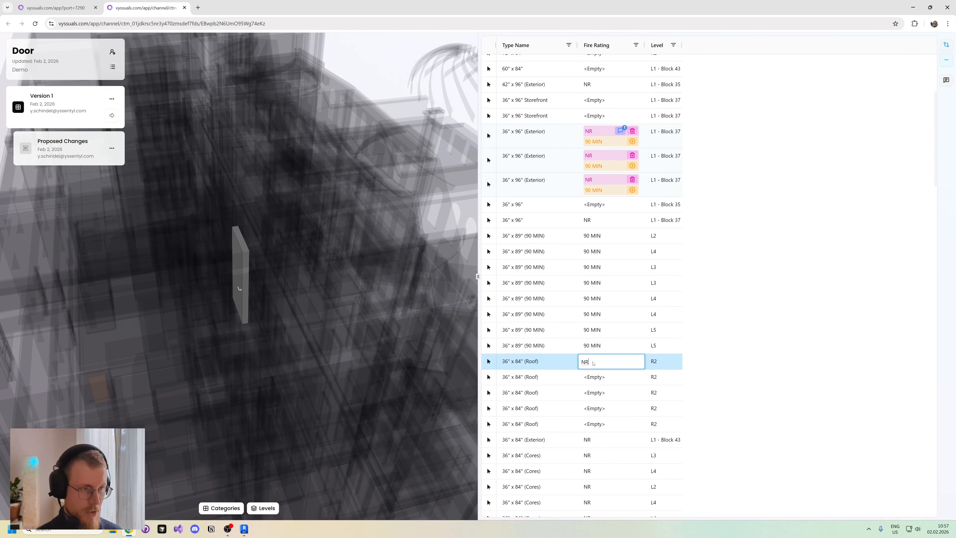
{"action": "key", "text": "Return"}
{"action": "scroll", "coordinate": [268, 244], "scroll_direction": "down", "scroll_amount": 5}
{"action": "left_click_drag", "start_coordinate": [266, 244], "coordinate": [314, 335]}
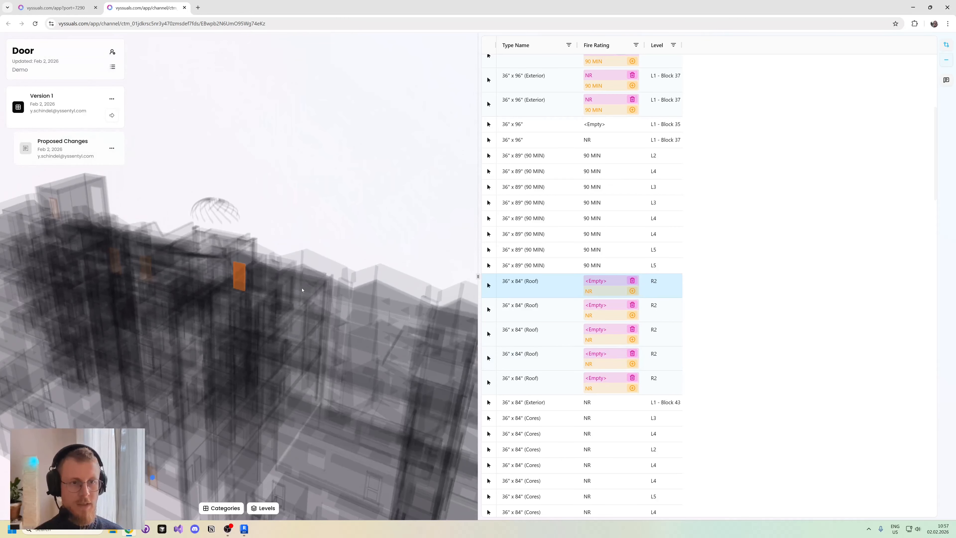
{"action": "left_click", "coordinate": [310, 188]}
{"action": "scroll", "coordinate": [308, 189], "scroll_direction": "down", "scroll_amount": 5}
{"action": "left_click_drag", "start_coordinate": [255, 278], "coordinate": [341, 297]}
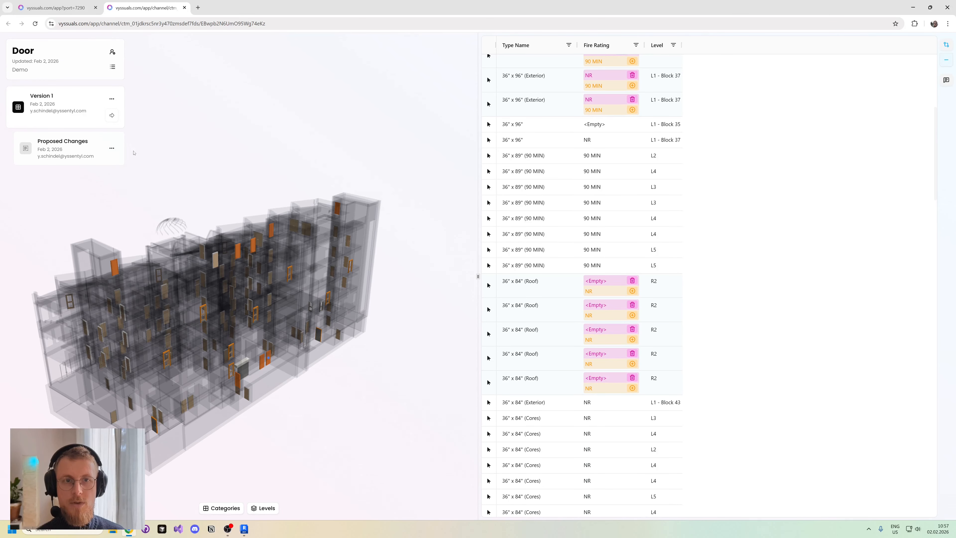
Change the status of the Proposed Changes in the Door channel to Pending Review.
{"action": "left_click", "coordinate": [111, 148]}
{"action": "left_click", "coordinate": [96, 164]}
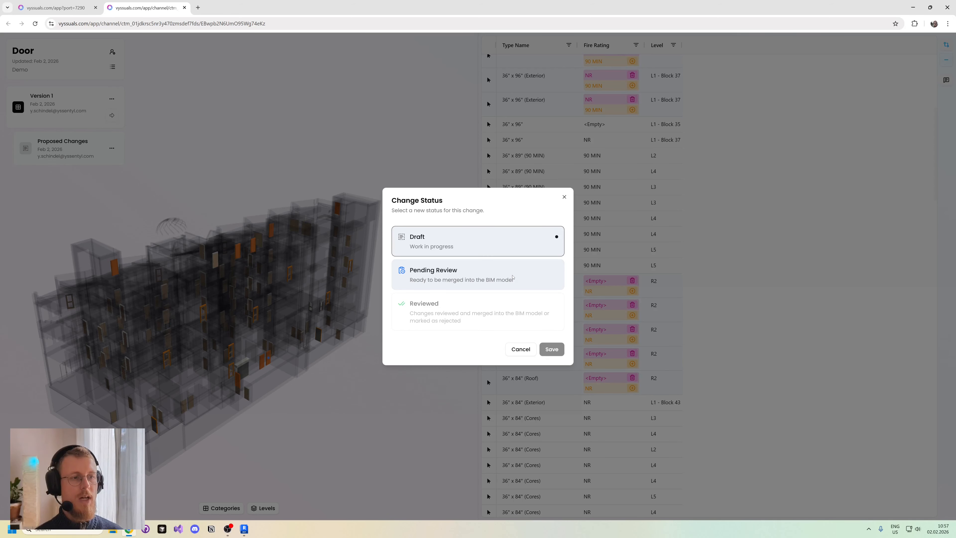
{"action": "left_click", "coordinate": [512, 278]}
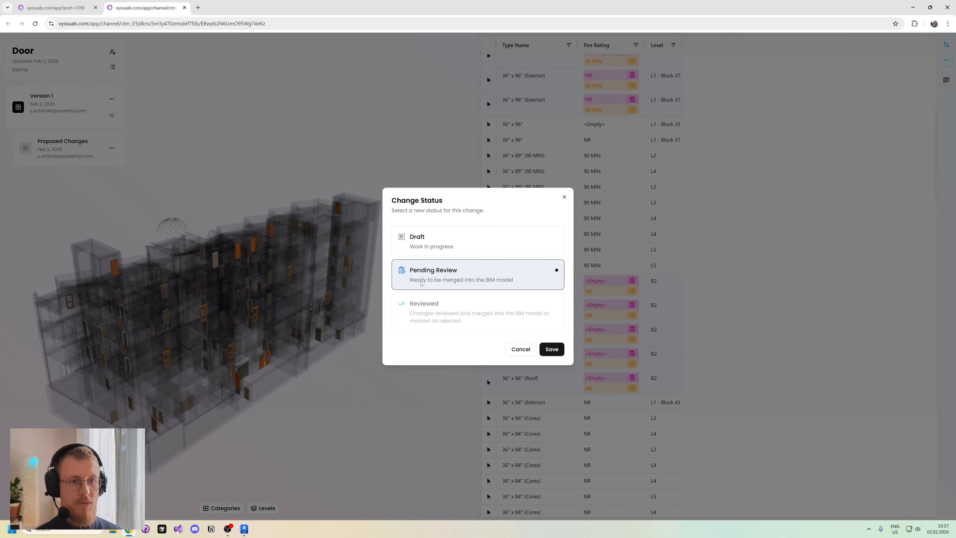
{"action": "left_click", "coordinate": [551, 349]}
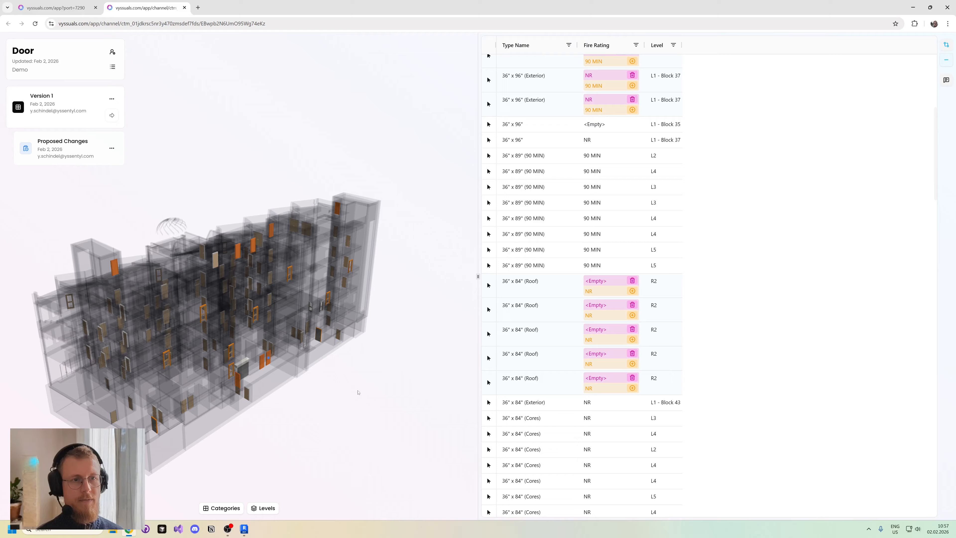
Return to the Vyssuals dashboard, close its channel overview, and dock the browser window beside Revit.
{"action": "left_click", "coordinate": [56, 7]}
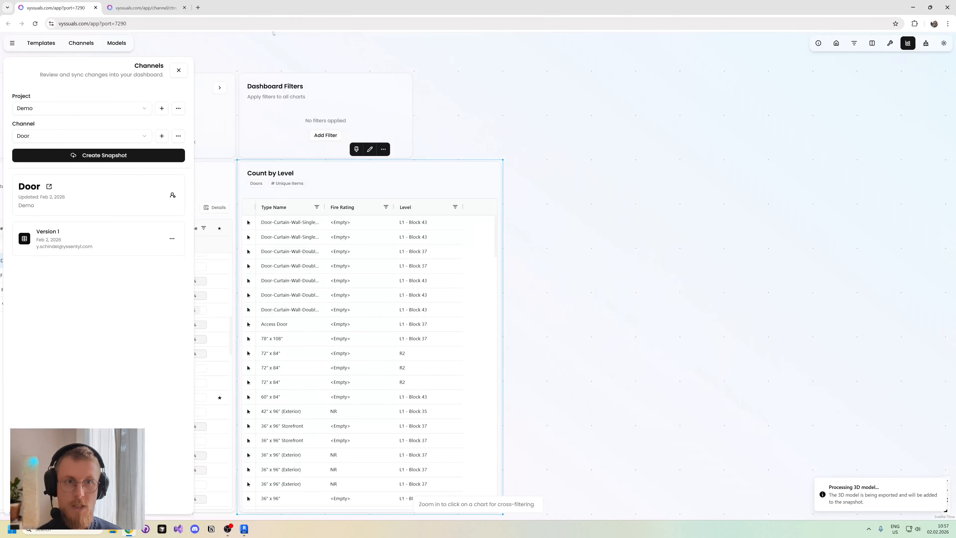
{"action": "left_click", "coordinate": [179, 70]}
{"action": "left_click_drag", "start_coordinate": [258, 49], "coordinate": [276, 52]}
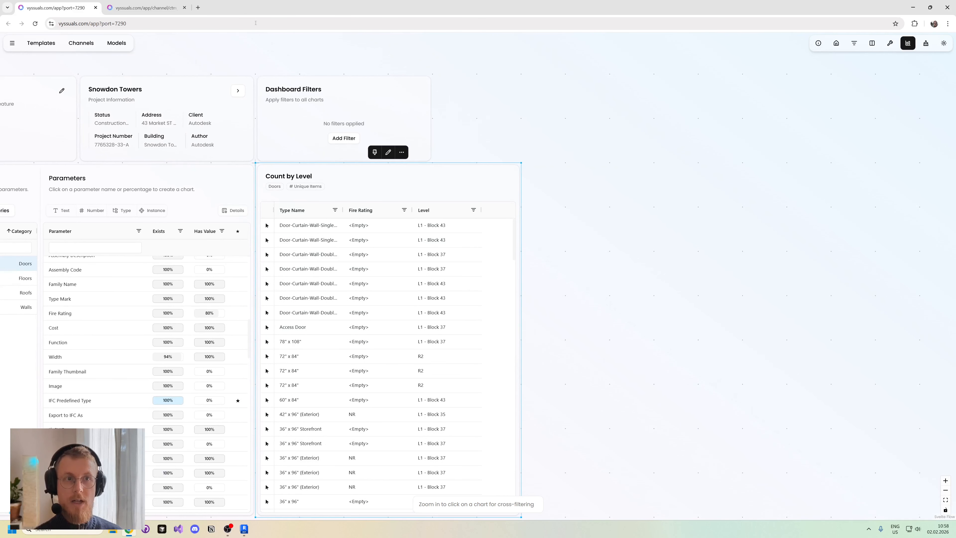
{"action": "left_click_drag", "start_coordinate": [238, 9], "coordinate": [954, 147]}
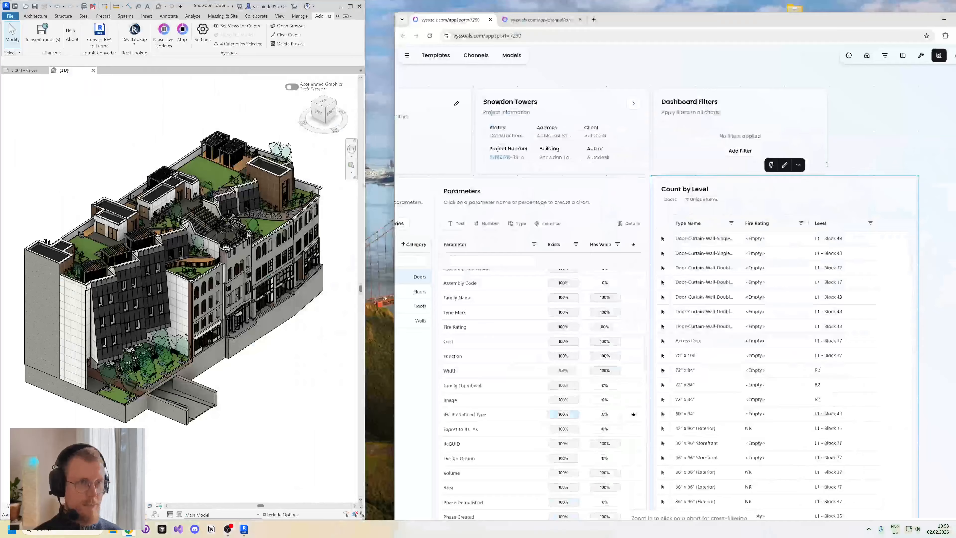
{"action": "left_click", "coordinate": [101, 138]}
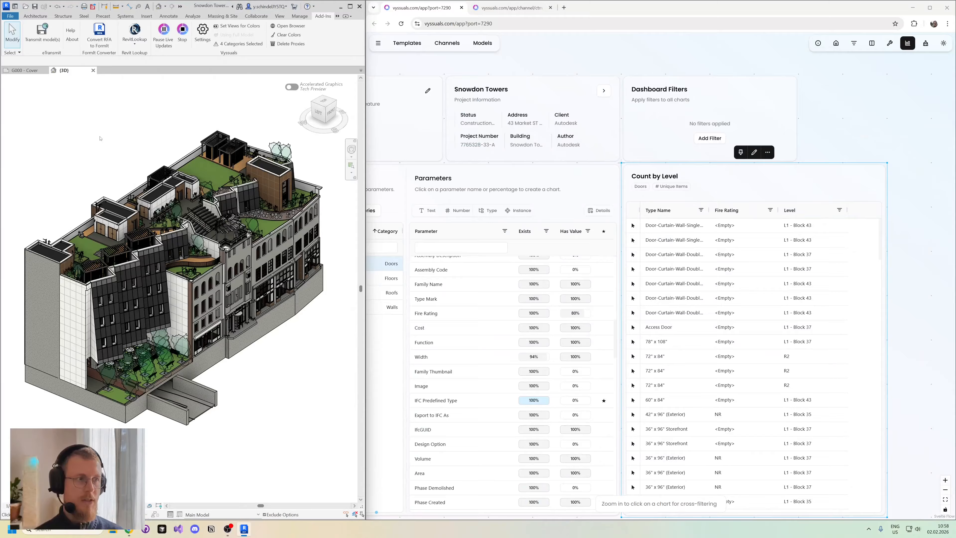
{"action": "left_click_drag", "start_coordinate": [888, 132], "coordinate": [852, 129]}
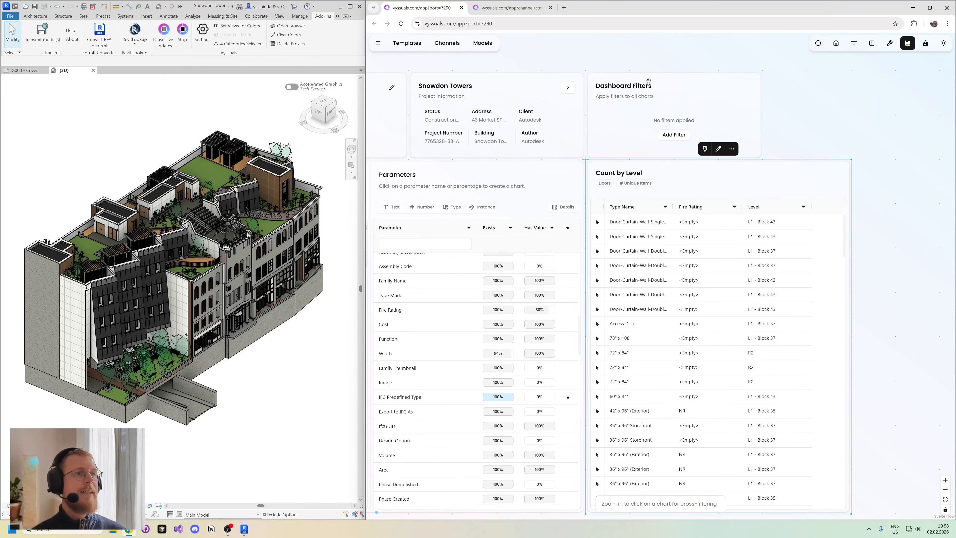
Load the Door channel of the Demo project and pull its Proposed Changes into the dashboard.
{"action": "left_click", "coordinate": [448, 43]}
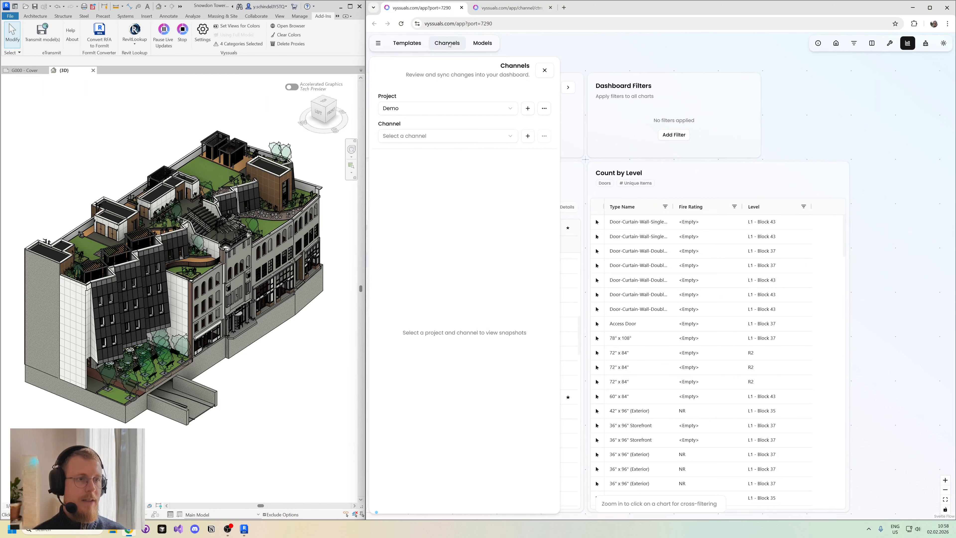
{"action": "left_click", "coordinate": [444, 136]}
{"action": "left_click", "coordinate": [414, 163]}
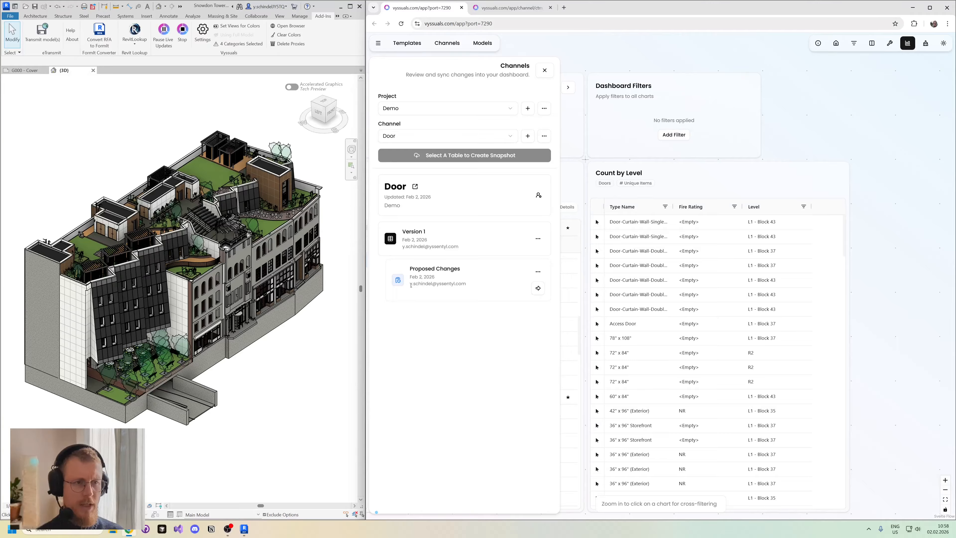
{"action": "left_click_drag", "start_coordinate": [466, 285], "coordinate": [410, 288]}
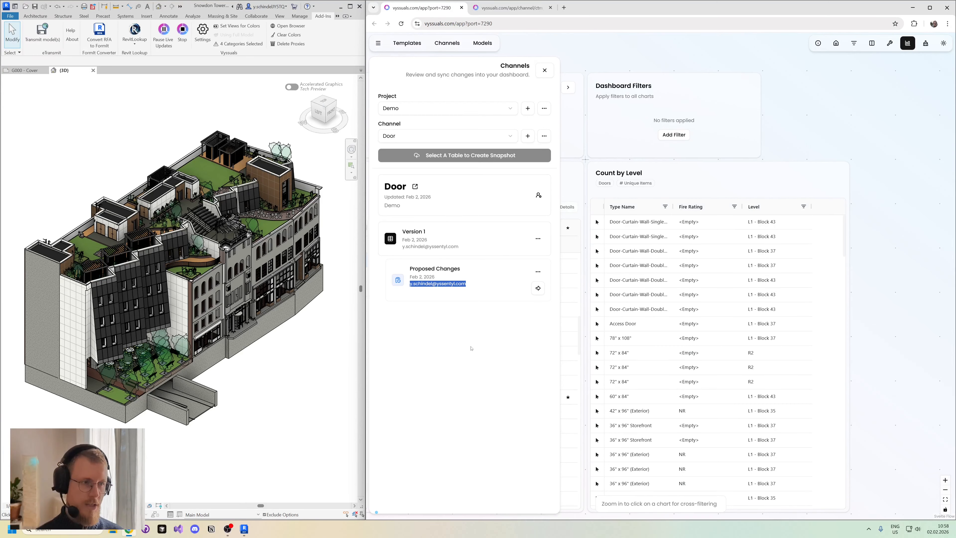
{"action": "left_click", "coordinate": [458, 271]}
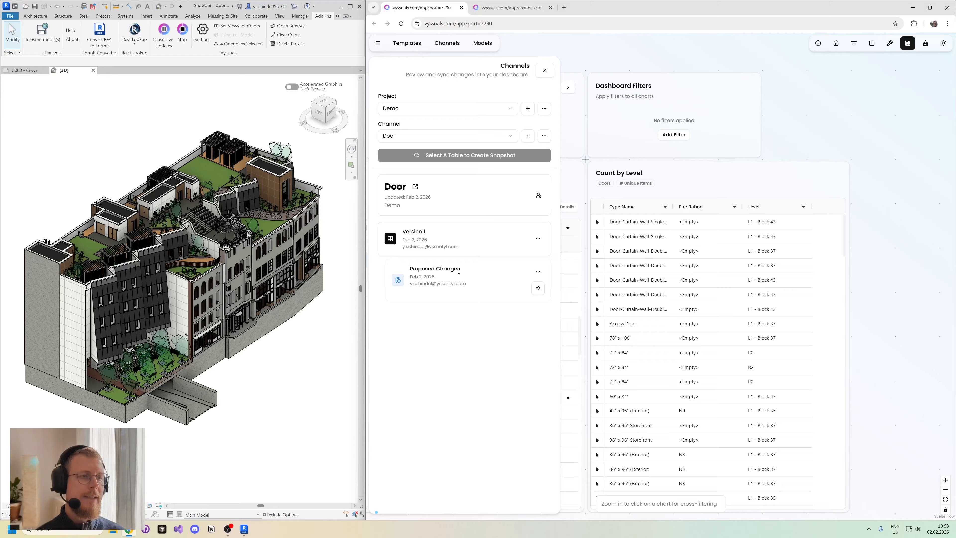
{"action": "left_click", "coordinate": [537, 288]}
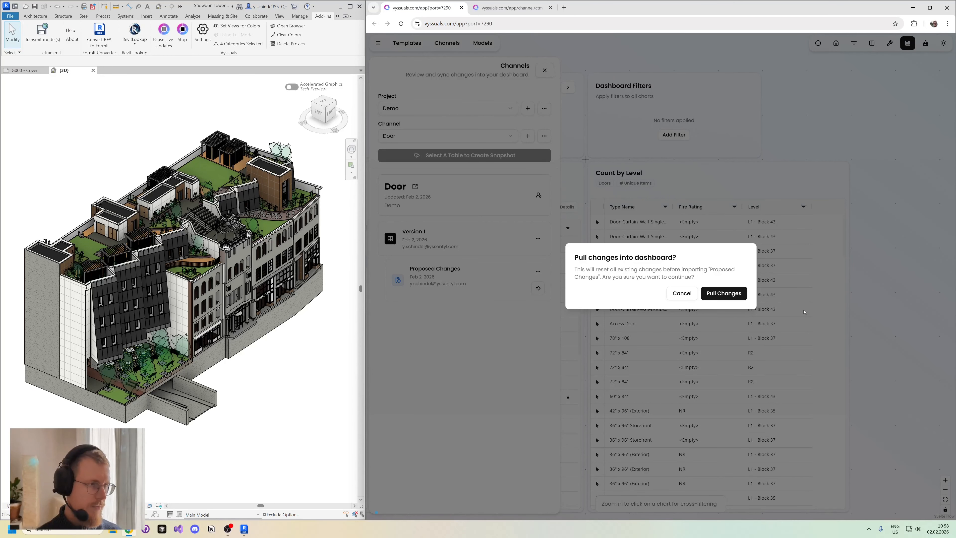
{"action": "left_click", "coordinate": [723, 293]}
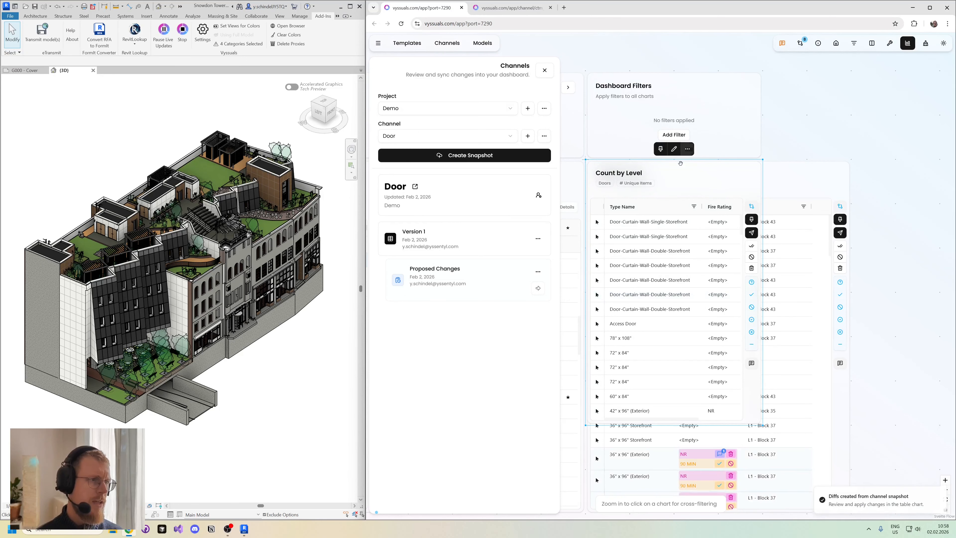
Delete the smaller duplicate Count by Level table from the dashboard and show only rows with changes in the remaining table.
{"action": "left_click_drag", "start_coordinate": [680, 163], "coordinate": [816, 120]}
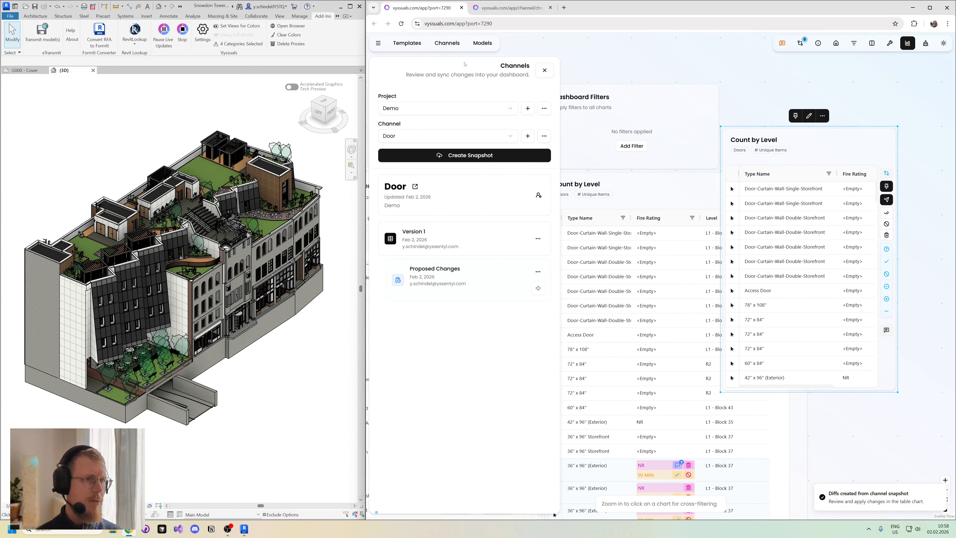
{"action": "left_click", "coordinate": [545, 70]}
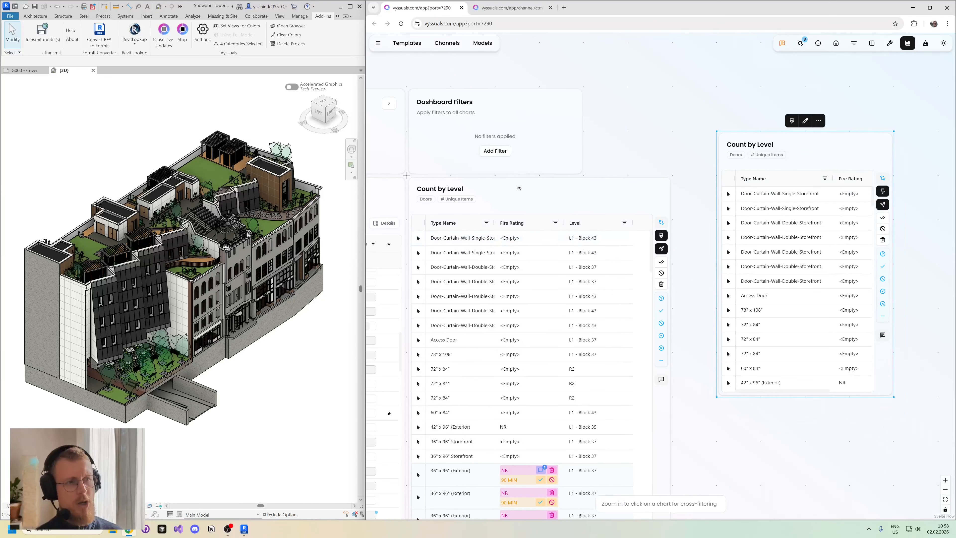
{"action": "left_click_drag", "start_coordinate": [519, 188], "coordinate": [521, 189]}
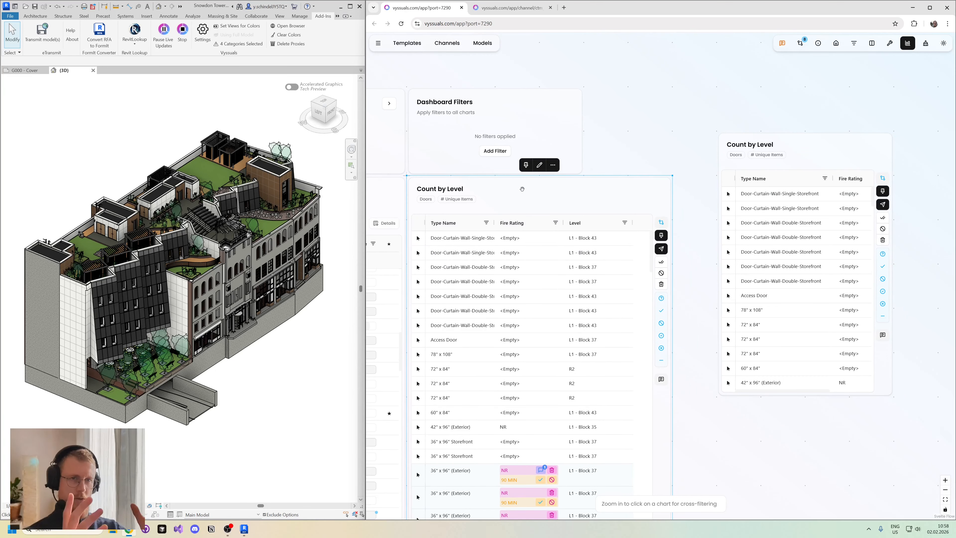
{"action": "left_click", "coordinate": [826, 139]}
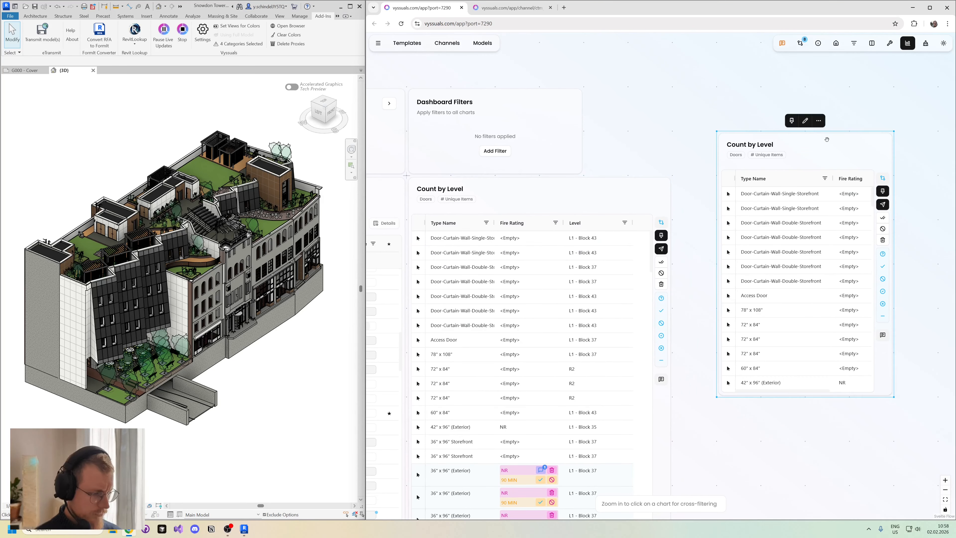
{"action": "key", "text": "Delete"}
{"action": "left_click_drag", "start_coordinate": [740, 250], "coordinate": [798, 170]}
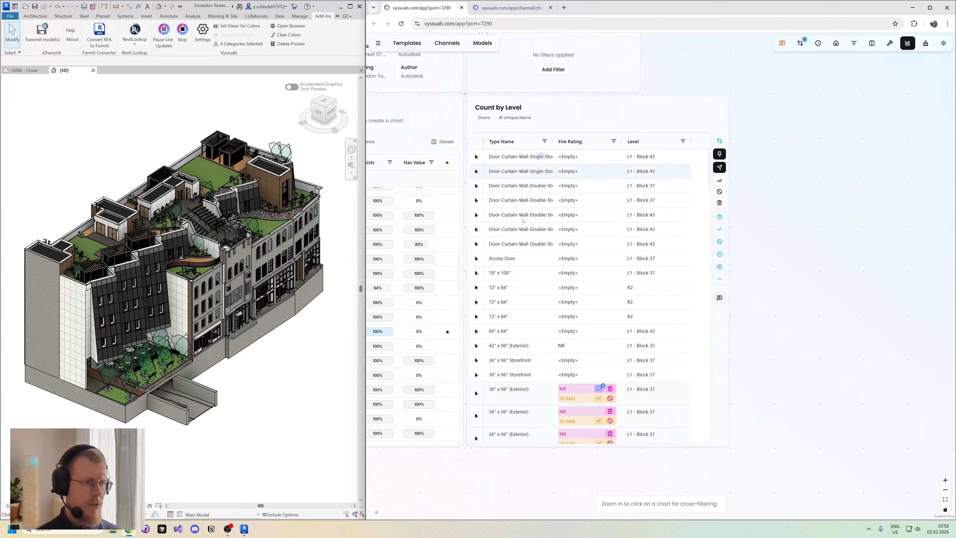
{"action": "left_click", "coordinate": [720, 280]}
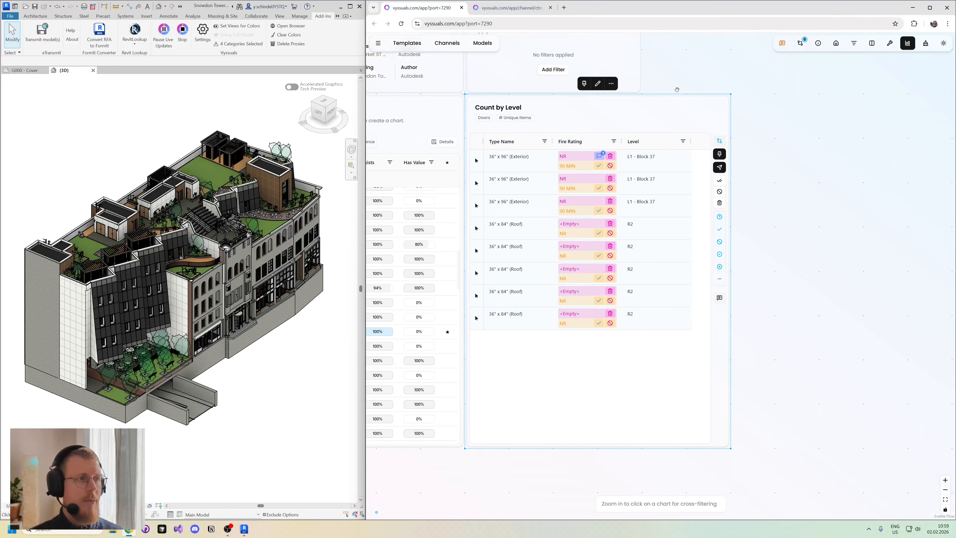
Examine the changed and commented rows in the Door channel and locate the commented 36" x 96" (Exterior) door in the model.
{"action": "left_click", "coordinate": [511, 8]}
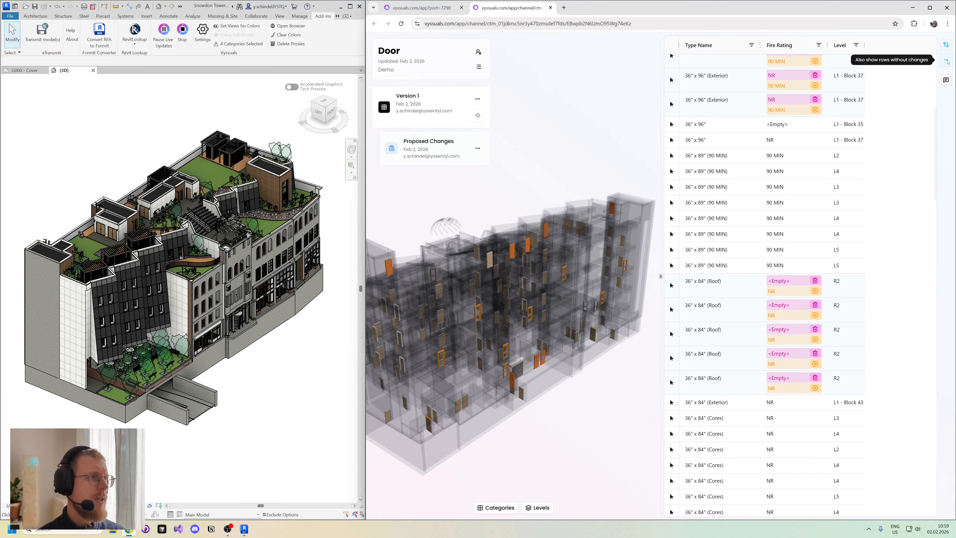
{"action": "left_click", "coordinate": [946, 62]}
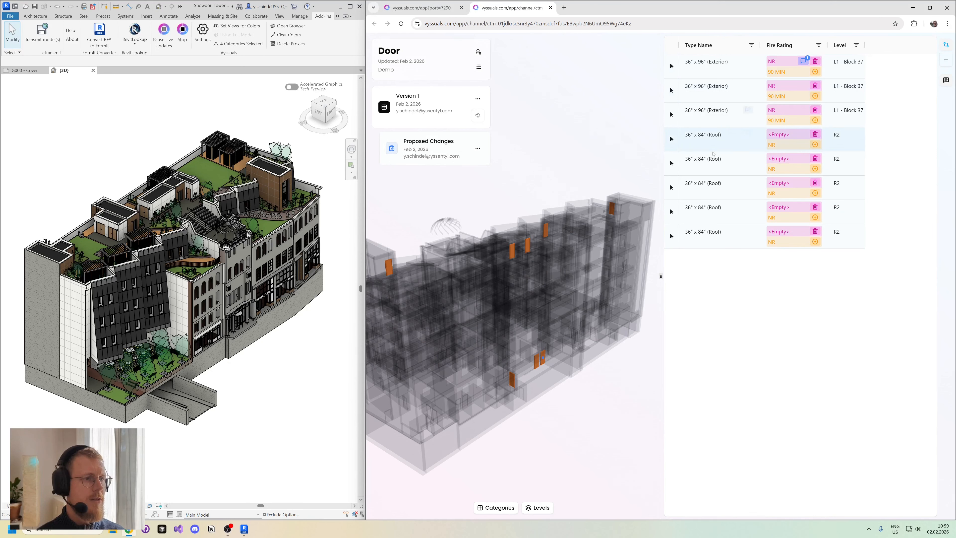
{"action": "left_click_drag", "start_coordinate": [467, 298], "coordinate": [384, 285]}
{"action": "left_click", "coordinate": [671, 66]}
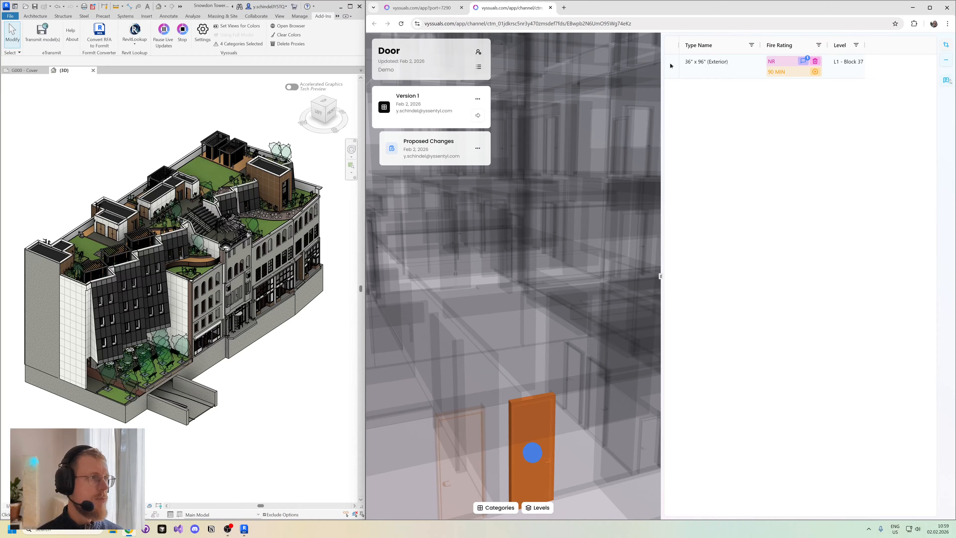
{"action": "left_click", "coordinate": [671, 64]}
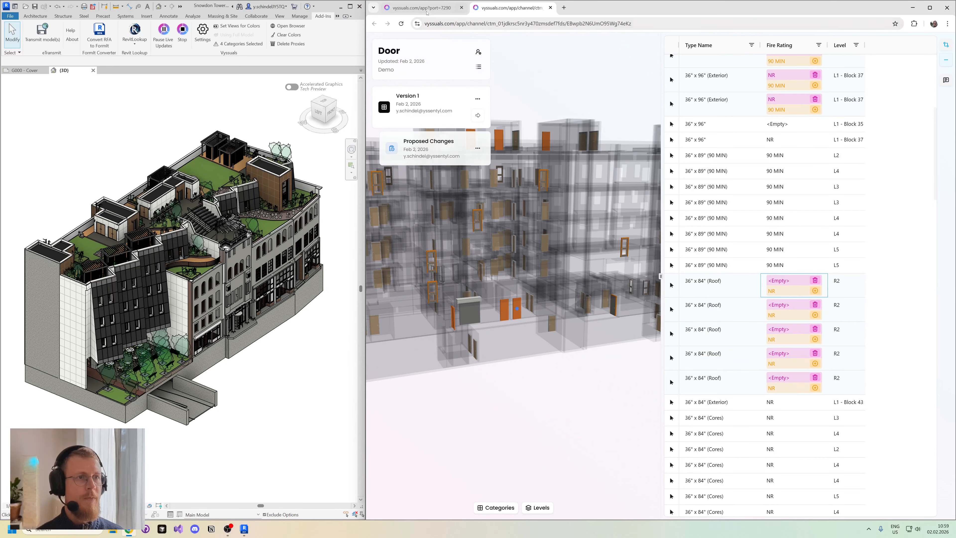
Return to the dashboard and briefly filter the Count by Level table to rows with comments.
{"action": "left_click", "coordinate": [426, 10]}
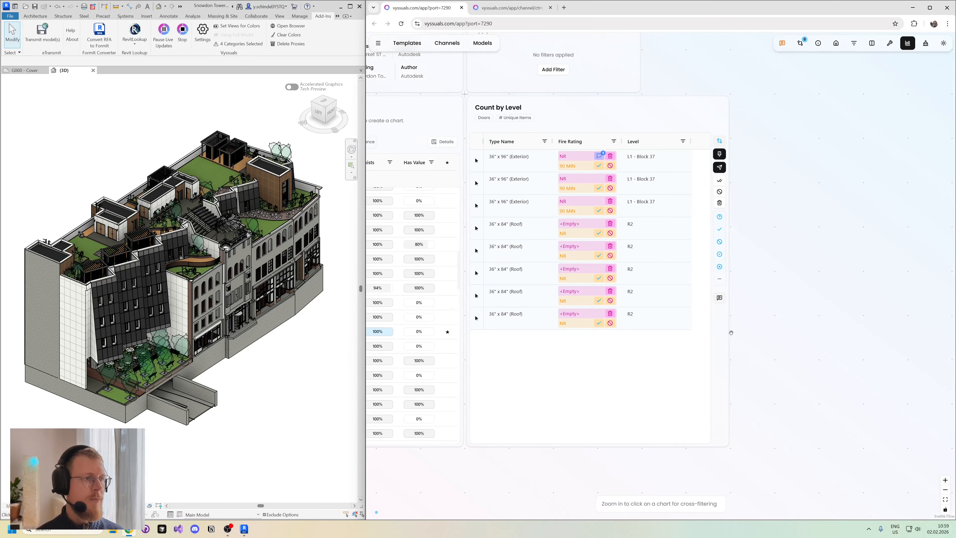
{"action": "left_click", "coordinate": [719, 297]}
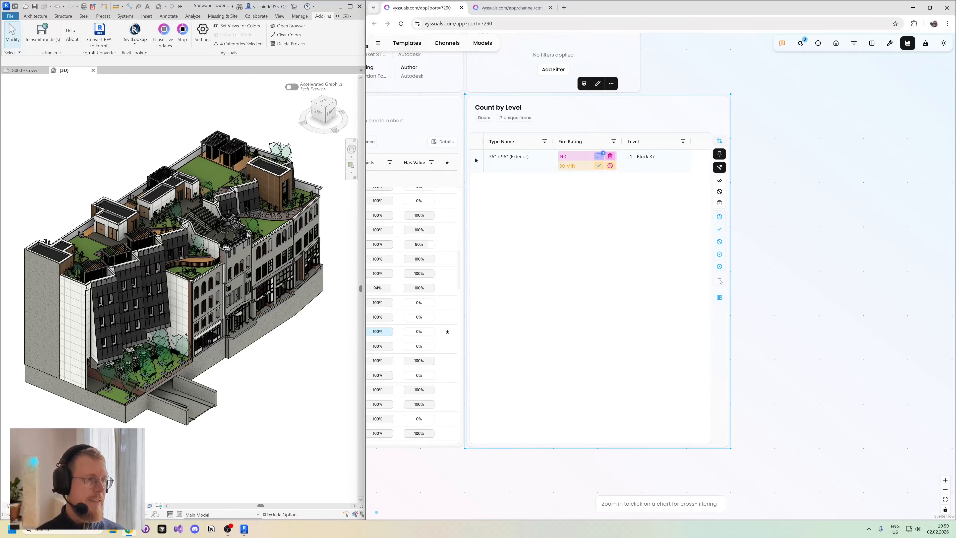
{"action": "left_click", "coordinate": [719, 298]}
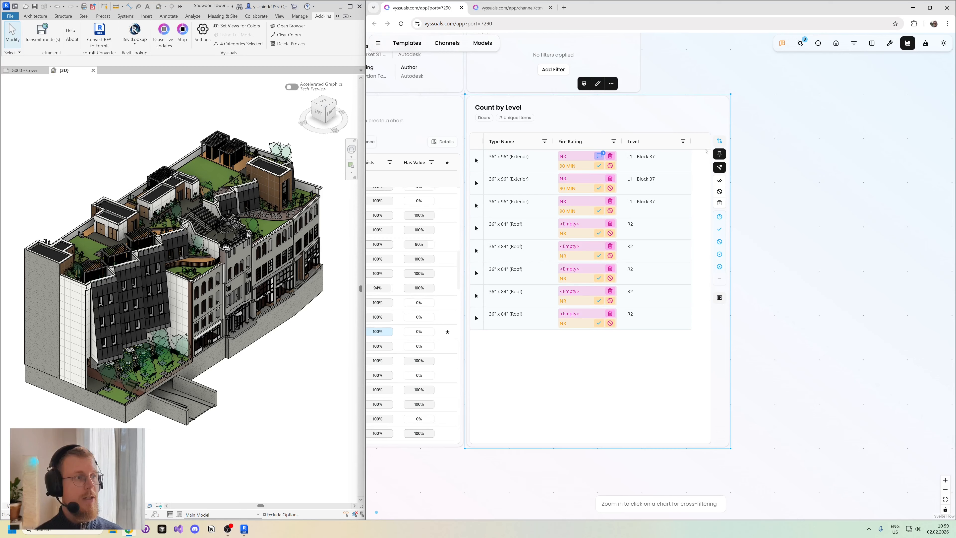
Preview the diff status of the Fire Rating column in the Revit 3D view.
{"action": "left_click", "coordinate": [720, 154]}
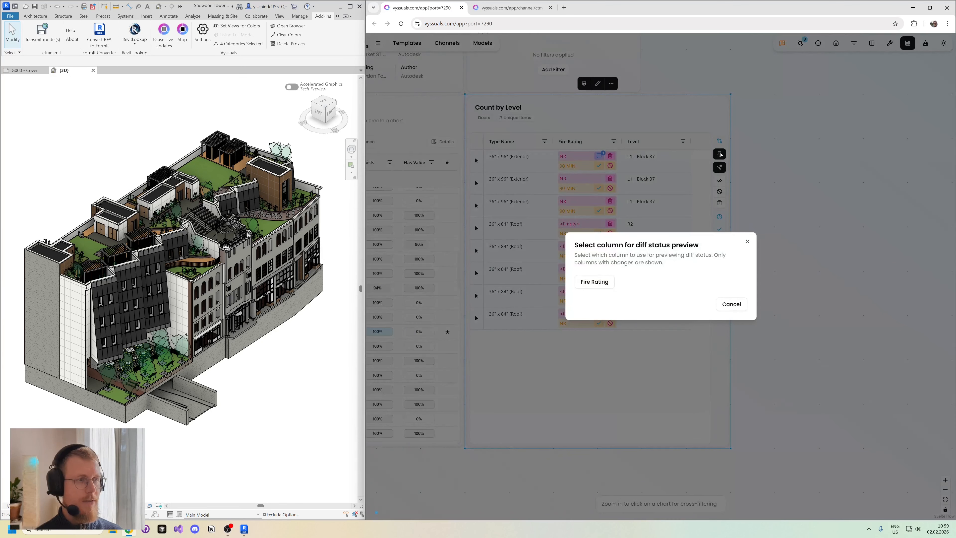
{"action": "left_click", "coordinate": [595, 282]}
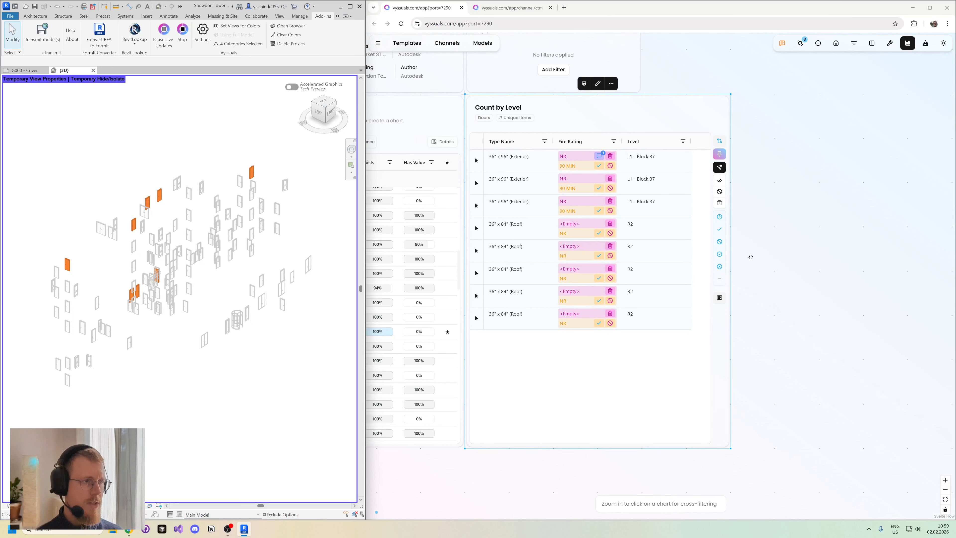
Post the reply "ok don't worry" in the Fire Rating comments of the first 36" x 96" (Exterior) door.
{"action": "left_click_drag", "start_coordinate": [758, 256], "coordinate": [778, 256]}
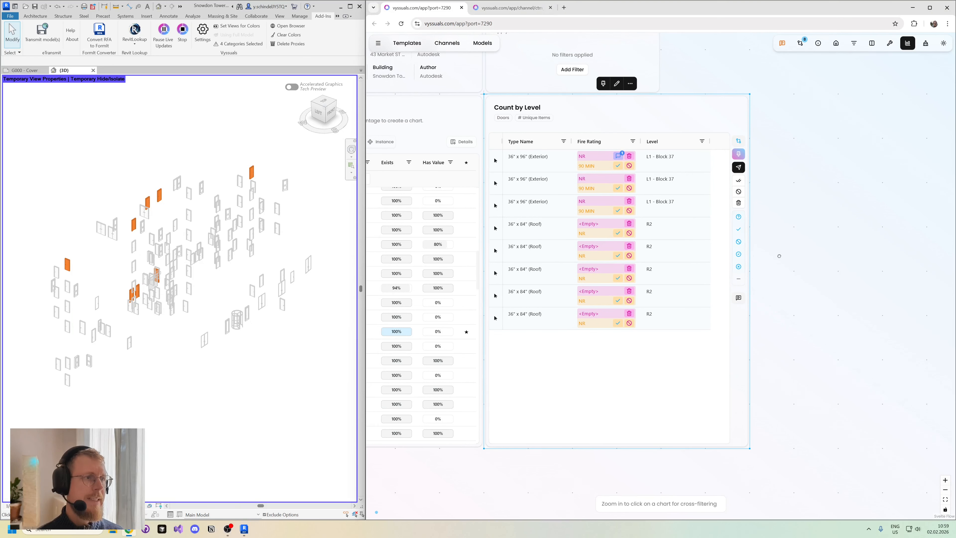
{"action": "left_click", "coordinate": [619, 157]}
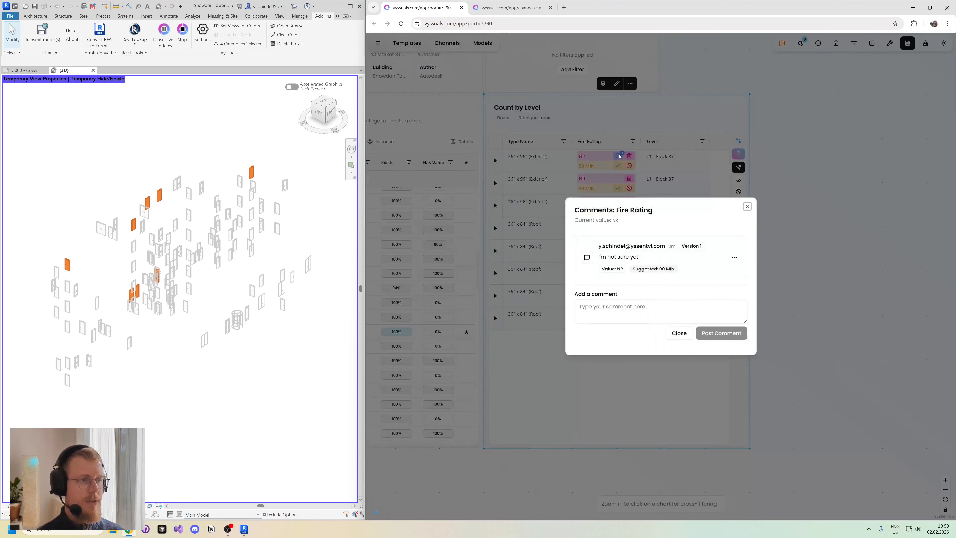
{"action": "left_click", "coordinate": [619, 307]}
{"action": "type", "text": "ok"}
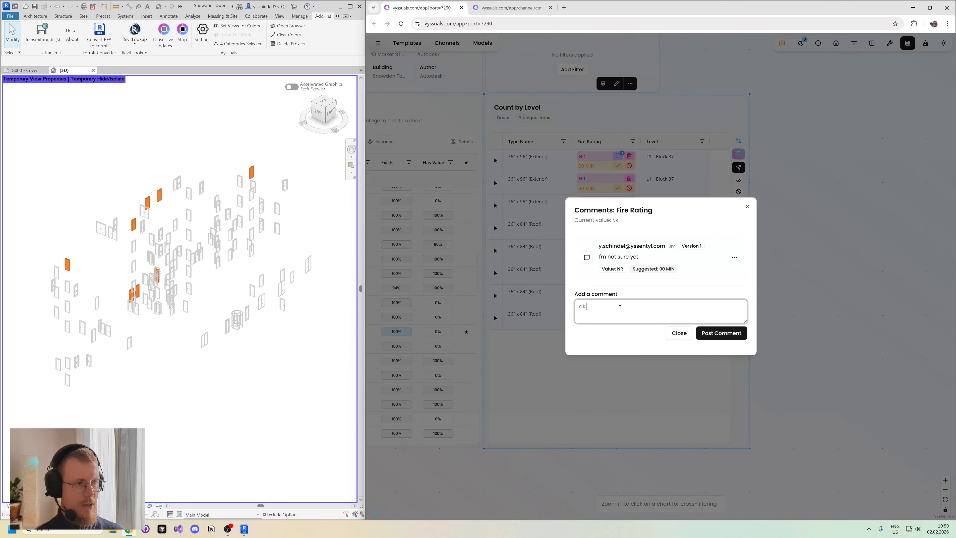
{"action": "type", "text": " don't worry"}
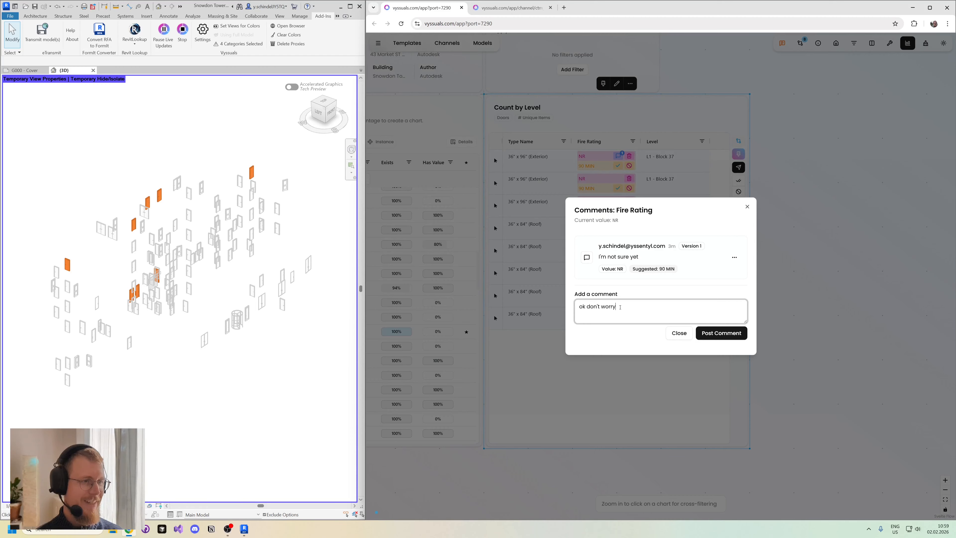
{"action": "left_click", "coordinate": [713, 333]}
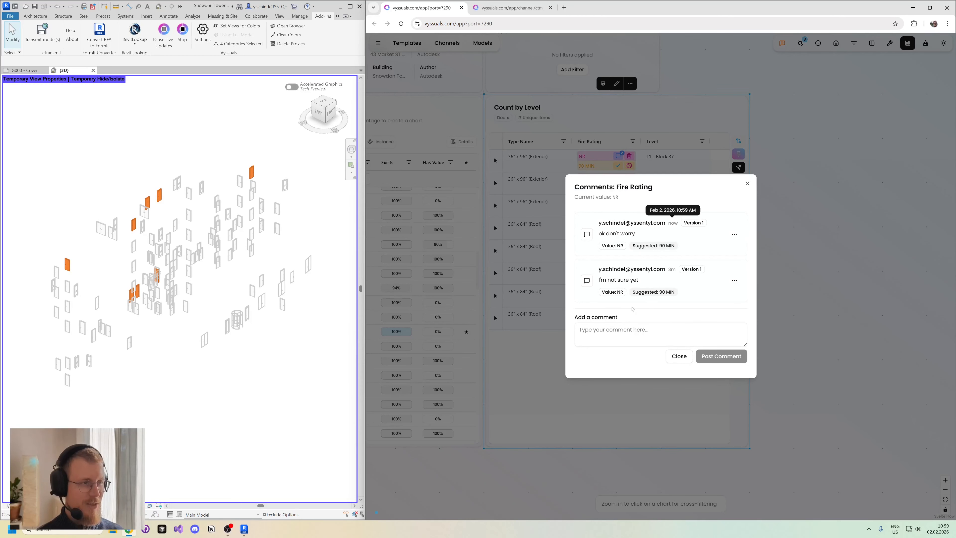
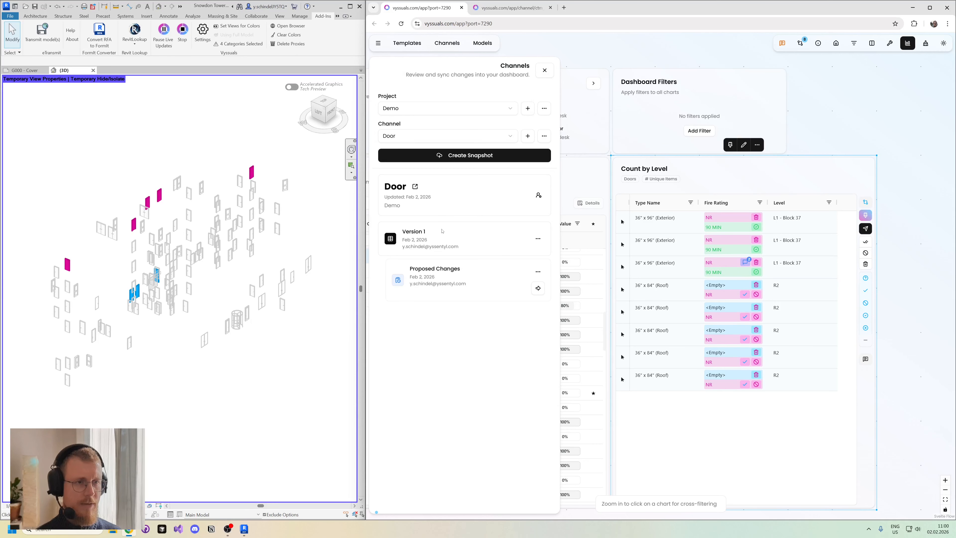
Change the status of the Door channel's Proposed Changes to Reviewed, with the snapshot locked.
{"action": "left_click", "coordinate": [537, 271]}
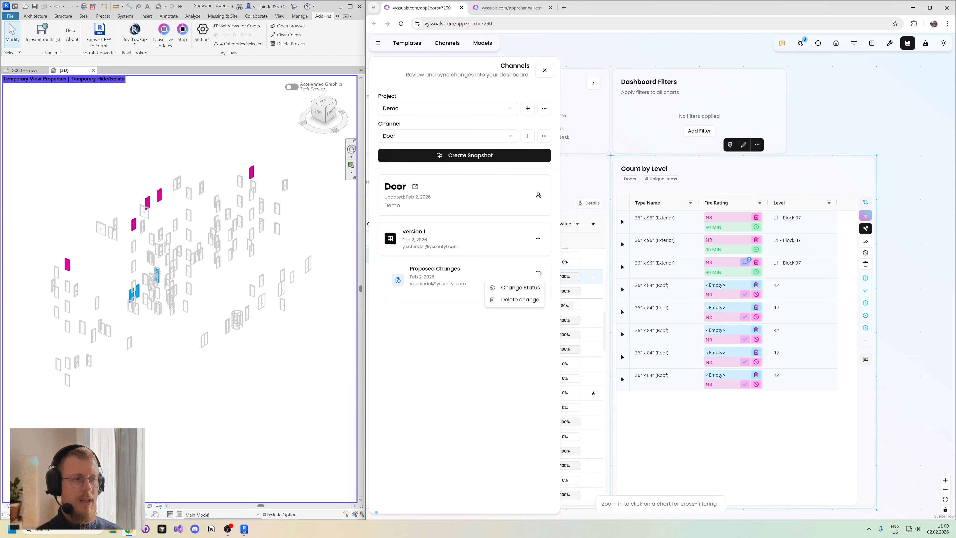
{"action": "left_click", "coordinate": [509, 288]}
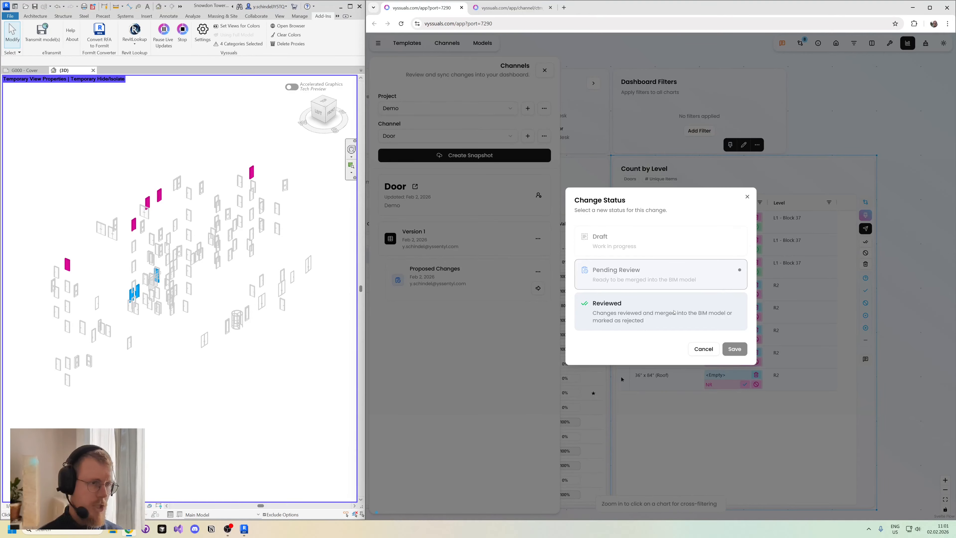
{"action": "left_click", "coordinate": [674, 312]}
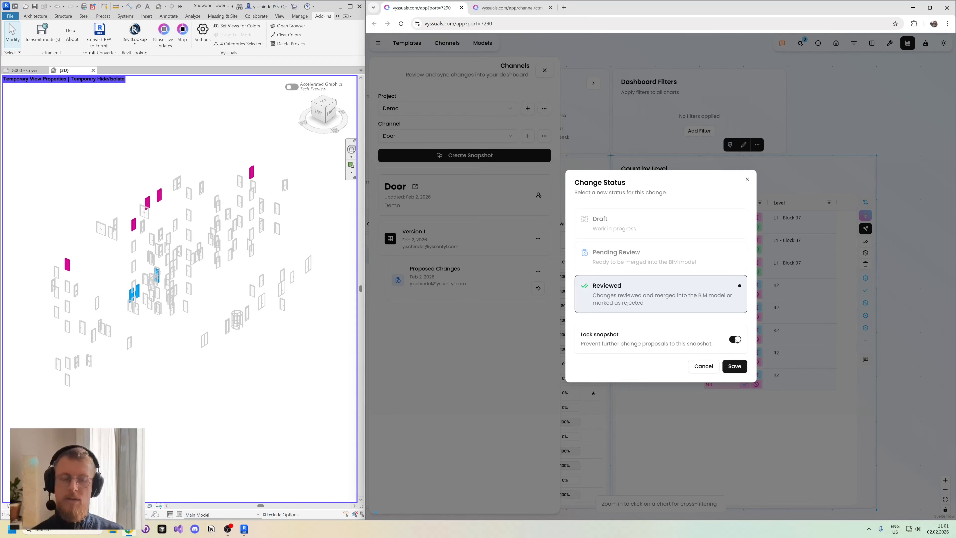
{"action": "left_click", "coordinate": [734, 366]}
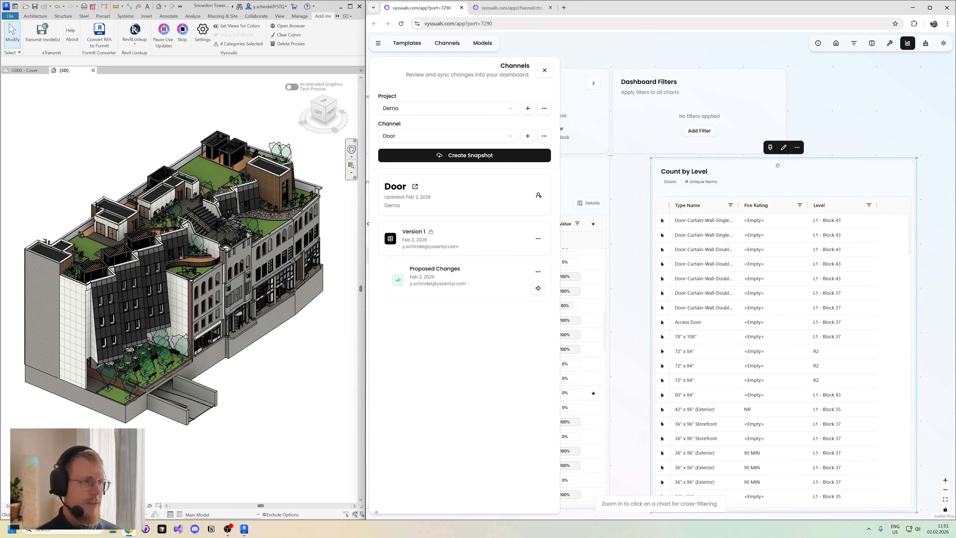
Publish the Count by Level table to the Door channel as a new snapshot titled Version 2.
{"action": "left_click", "coordinate": [466, 155]}
{"action": "type", "text": "Vers"}
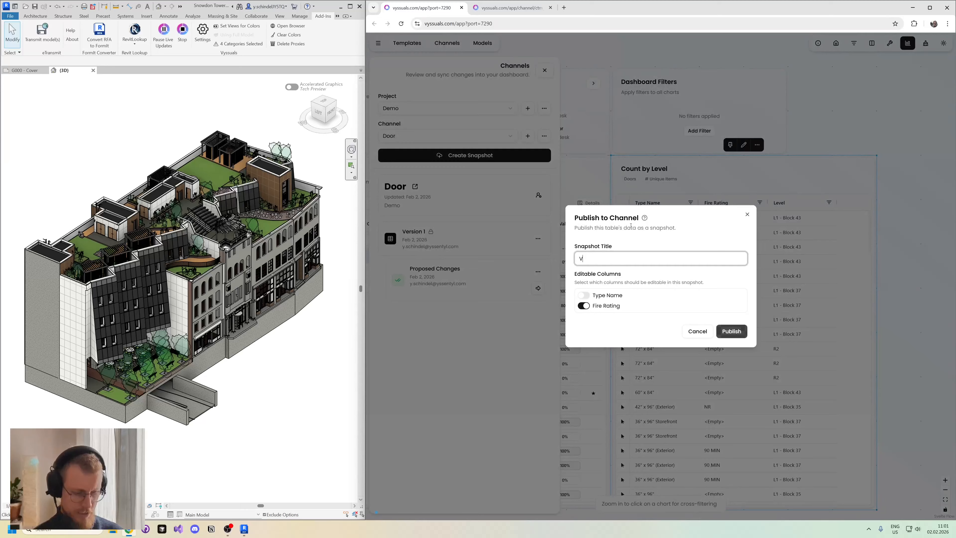
{"action": "type", "text": "ion 2"}
{"action": "left_click", "coordinate": [731, 331]}
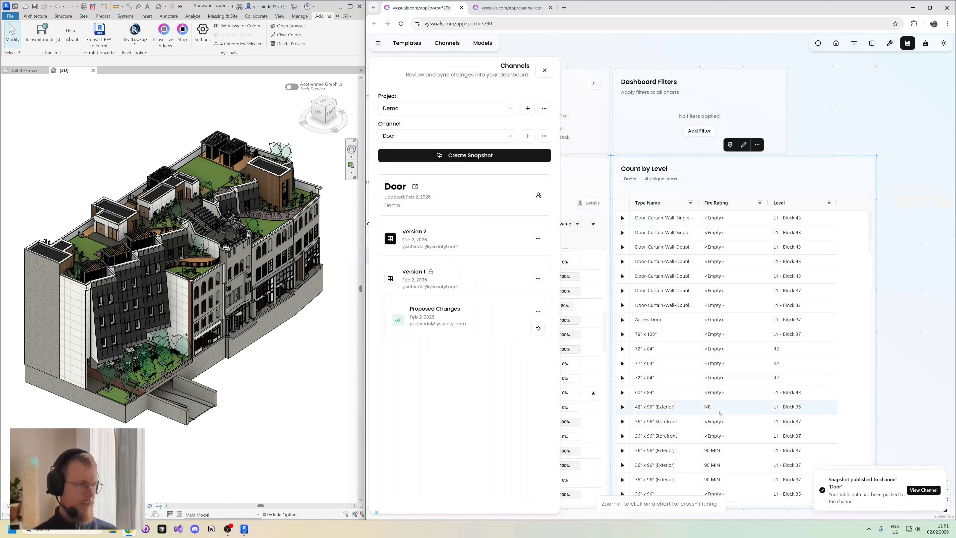
Reload the Door channel page in a maximized browser window and examine the reviewed door changes in its 3D model.
{"action": "left_click", "coordinate": [518, 9]}
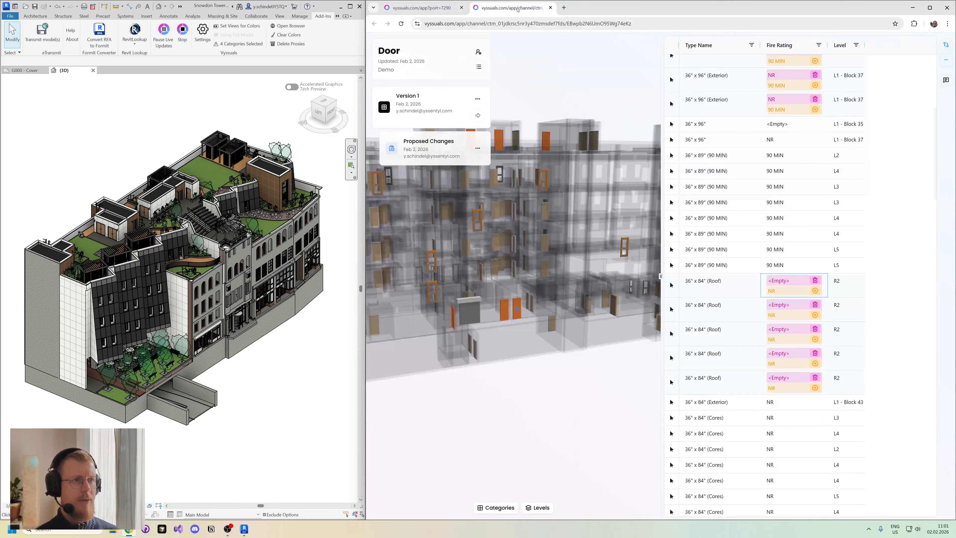
{"action": "left_click", "coordinate": [930, 7]}
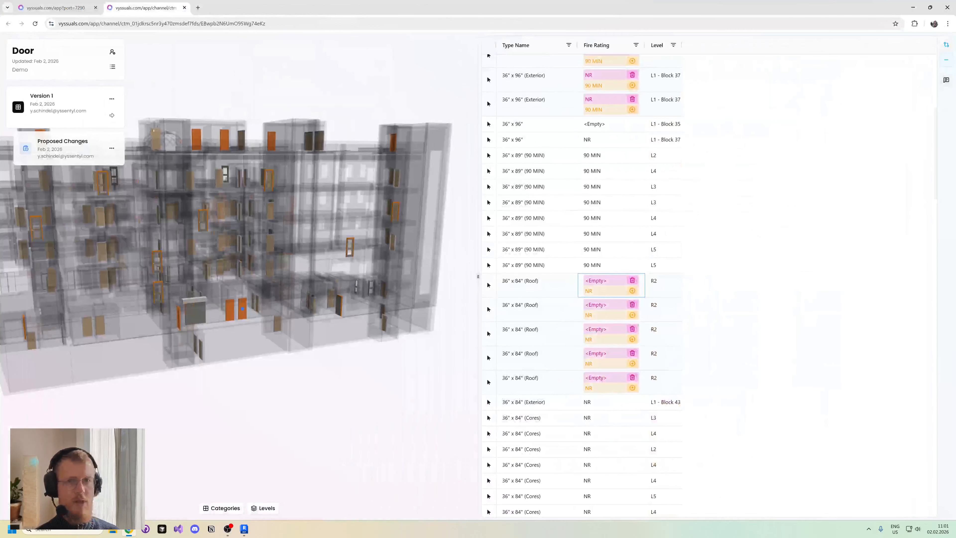
{"action": "left_click", "coordinate": [35, 23]}
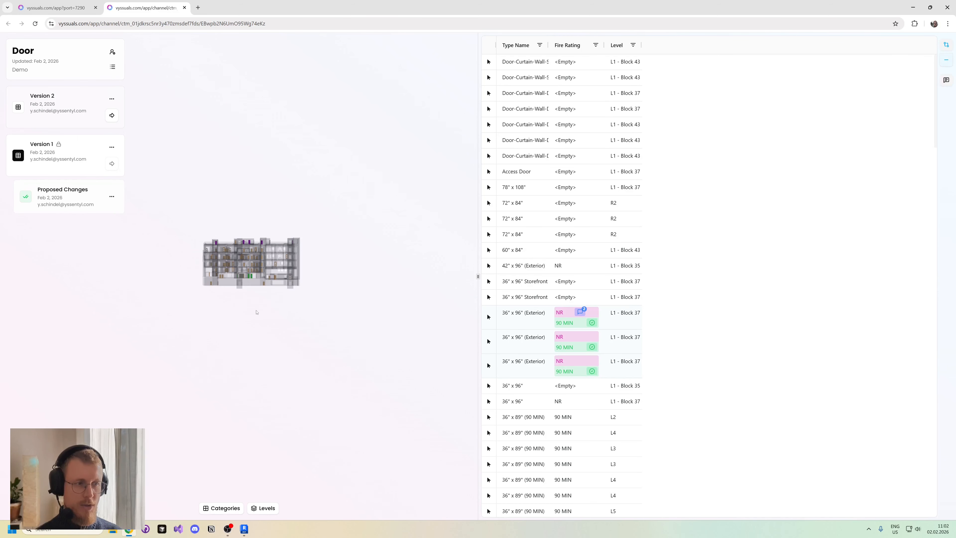
{"action": "left_click_drag", "start_coordinate": [231, 302], "coordinate": [301, 301]}
{"action": "scroll", "coordinate": [351, 324], "scroll_direction": "up", "scroll_amount": 10}
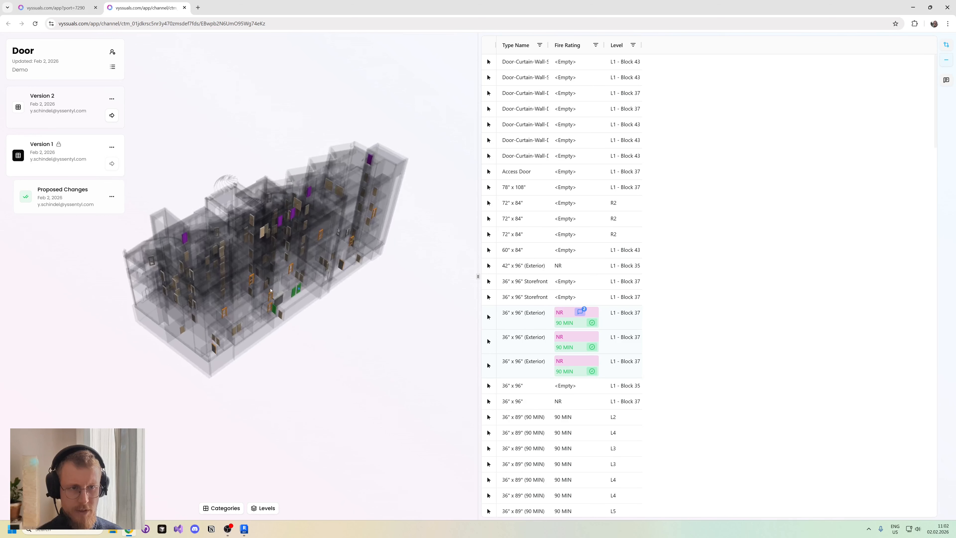
{"action": "left_click_drag", "start_coordinate": [352, 324], "coordinate": [292, 346]}
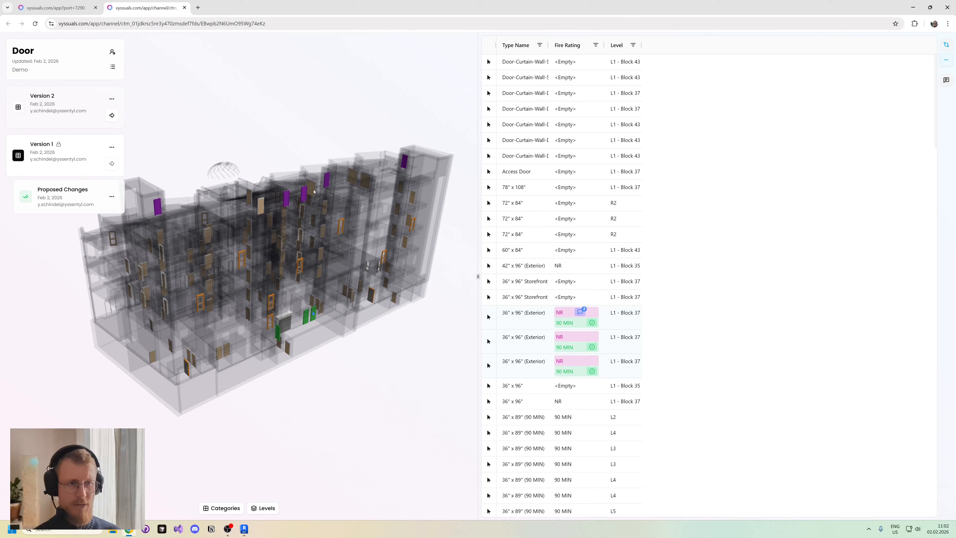
{"action": "left_click_drag", "start_coordinate": [256, 216], "coordinate": [139, 264]}
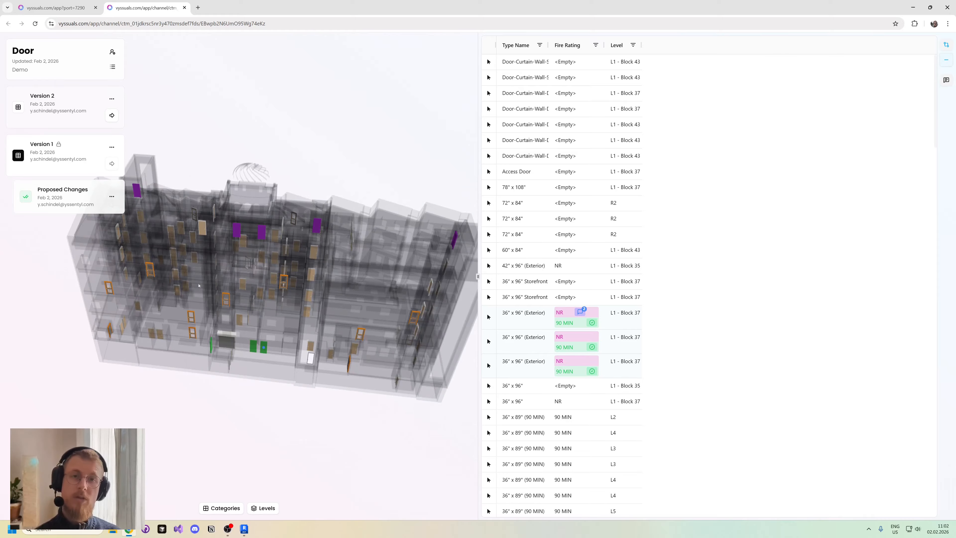
{"action": "right_click_drag", "start_coordinate": [199, 285], "coordinate": [198, 309]}
{"action": "left_click_drag", "start_coordinate": [197, 309], "coordinate": [195, 293]}
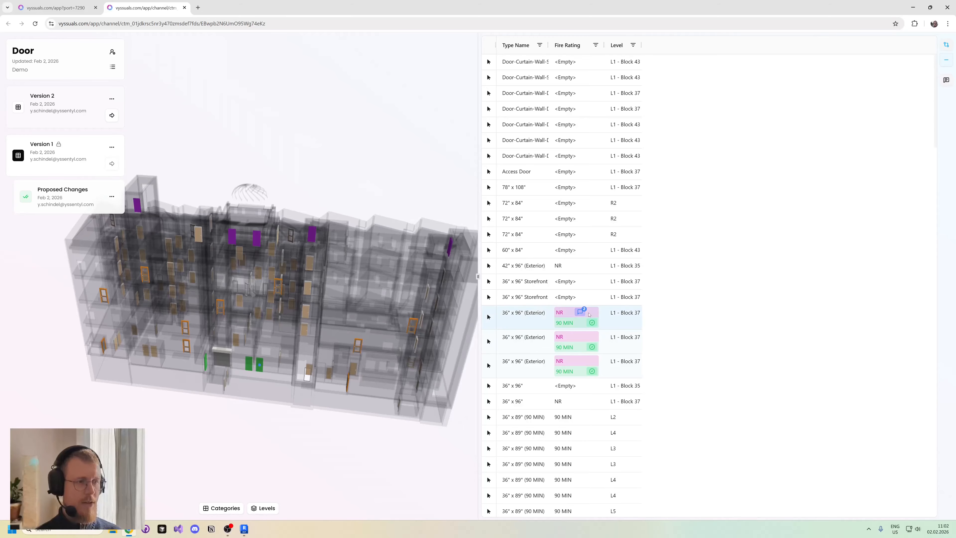
Read the Fire Rating comment thread of the commented 36" x 96" (Exterior) door in the channel.
{"action": "left_click", "coordinate": [580, 311]}
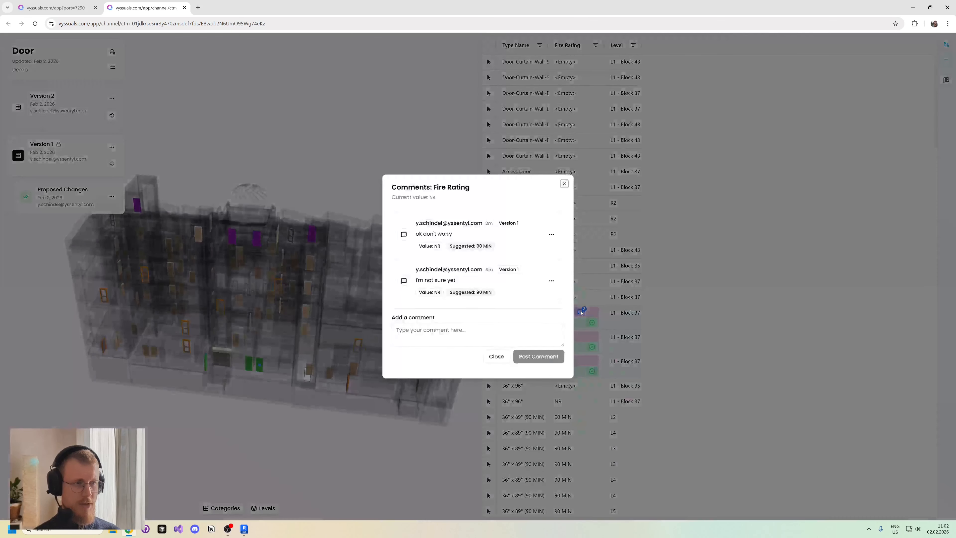
{"action": "left_click", "coordinate": [564, 184]}
{"action": "left_click_drag", "start_coordinate": [331, 166], "coordinate": [386, 165]}
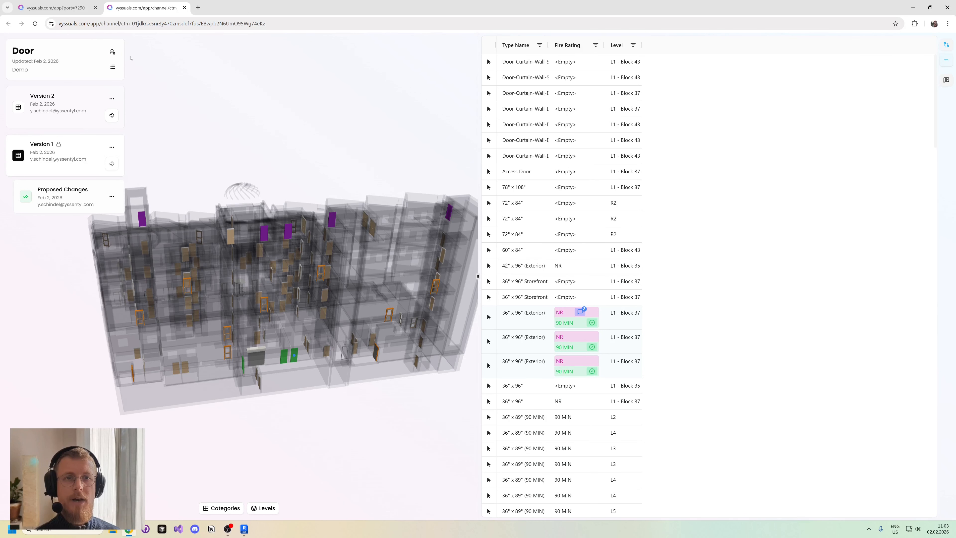
View the Door channel's member and URL sharing settings, leaving them as they are.
{"action": "left_click", "coordinate": [113, 52]}
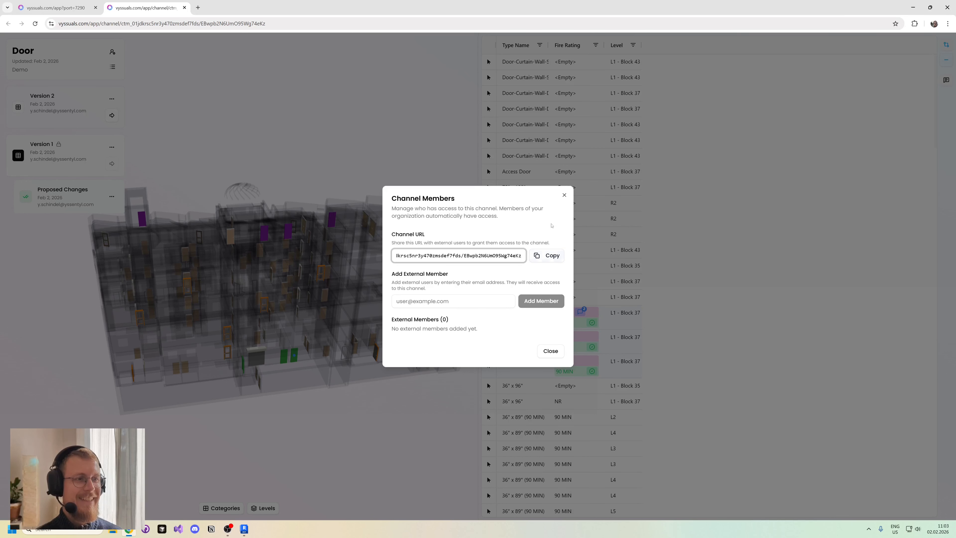
{"action": "left_click", "coordinate": [563, 195]}
Hide the Floors category in the channel's 3D model.
{"action": "left_click_drag", "start_coordinate": [244, 111], "coordinate": [403, 347]}
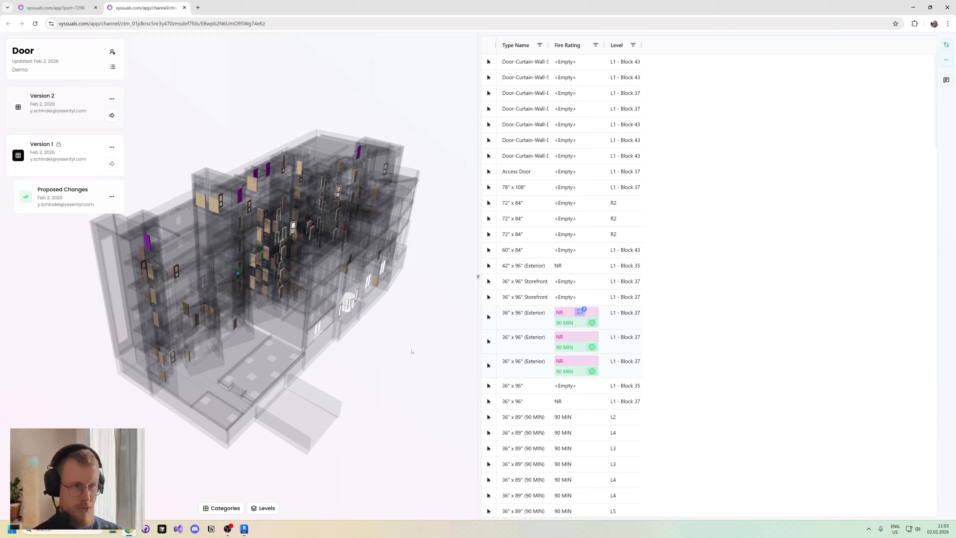
{"action": "left_click_drag", "start_coordinate": [387, 374], "coordinate": [448, 377]}
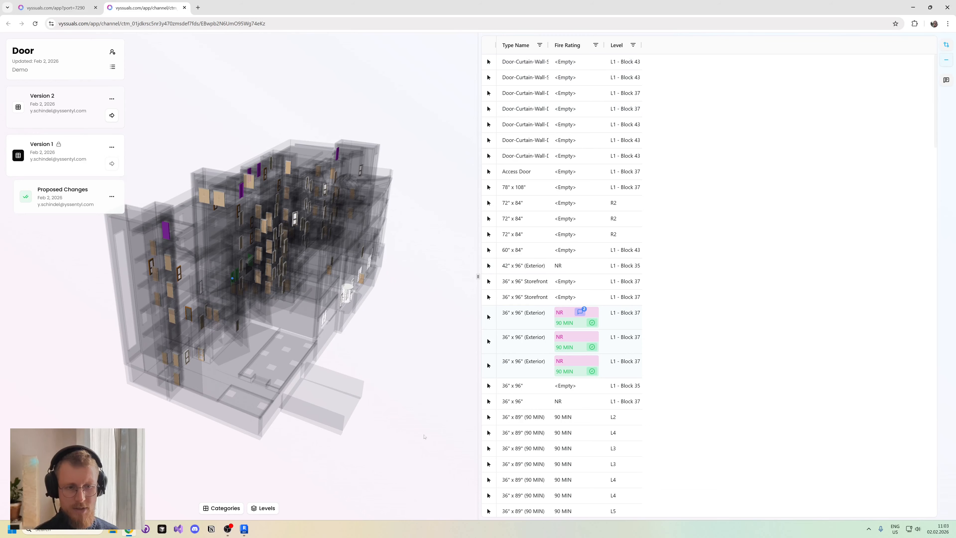
{"action": "left_click", "coordinate": [221, 508]}
{"action": "left_click", "coordinate": [182, 449]}
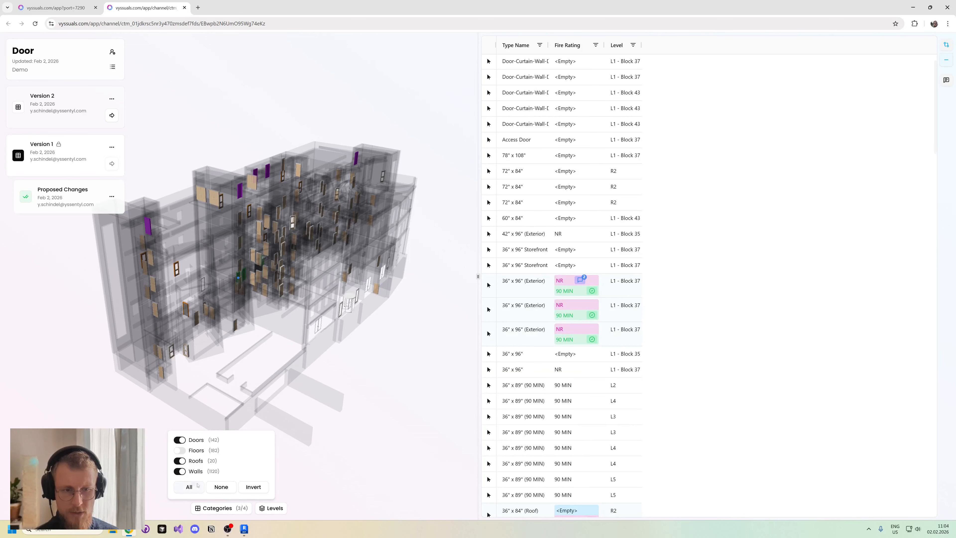
Isolate level L3 in the channel's model and table by excluding all other levels.
{"action": "left_click", "coordinate": [278, 508]}
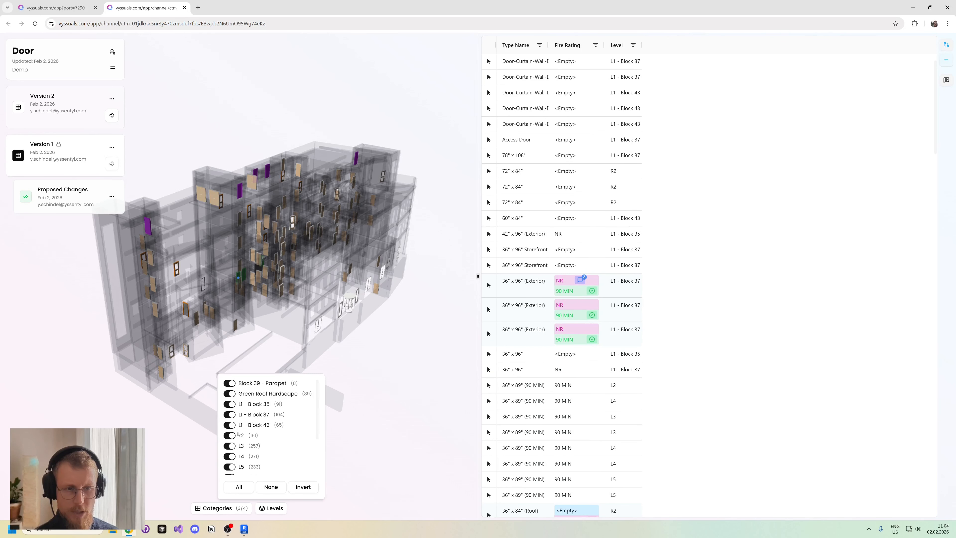
{"action": "left_click", "coordinate": [229, 445]}
{"action": "left_click", "coordinate": [303, 487]}
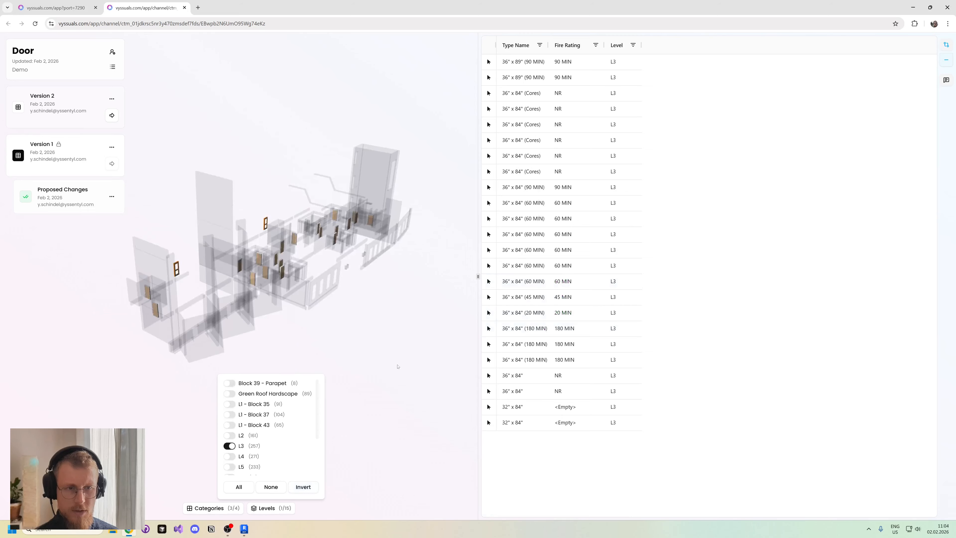
{"action": "left_click", "coordinate": [372, 278]}
{"action": "left_click_drag", "start_coordinate": [372, 278], "coordinate": [389, 300]}
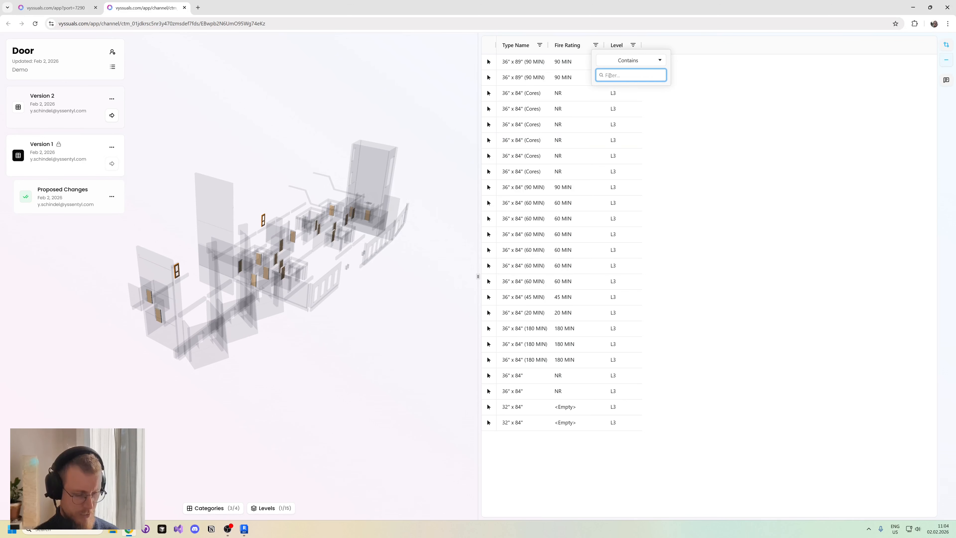
Filter the Fire Rating column to values containing 90 and inspect the matching L3 doors in the model.
{"action": "type", "text": "90"}
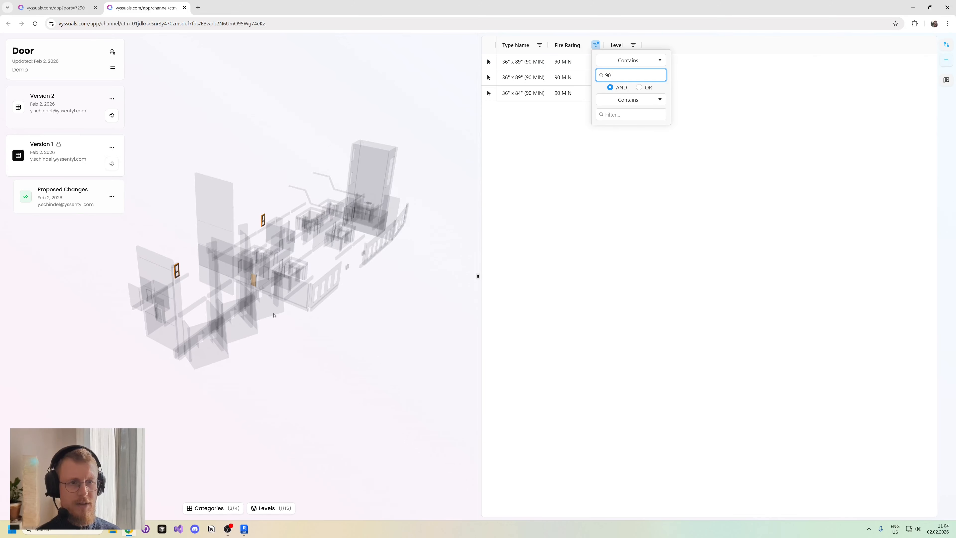
{"action": "left_click_drag", "start_coordinate": [274, 315], "coordinate": [192, 206]}
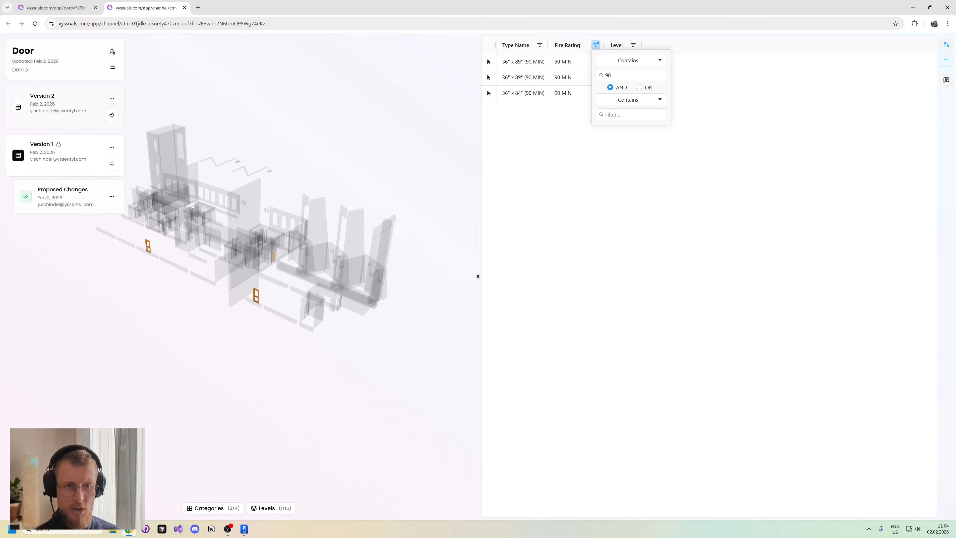
{"action": "scroll", "coordinate": [230, 266], "scroll_direction": "up", "scroll_amount": 5}
{"action": "right_click_drag", "start_coordinate": [241, 342], "coordinate": [285, 420]}
{"action": "left_click_drag", "start_coordinate": [286, 420], "coordinate": [271, 401]}
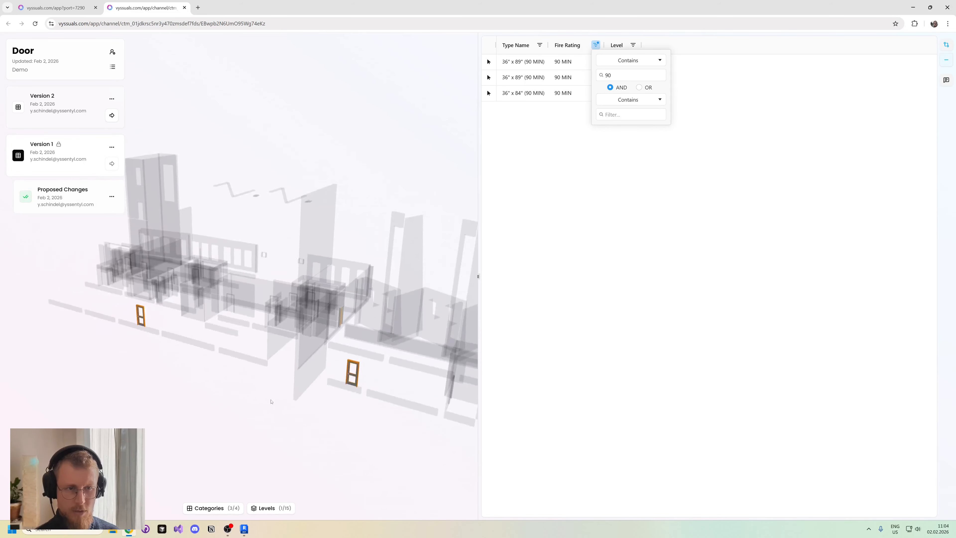
Clear the Fire Rating filter and look over all the L3 doors in the model.
{"action": "left_click", "coordinate": [631, 77]}
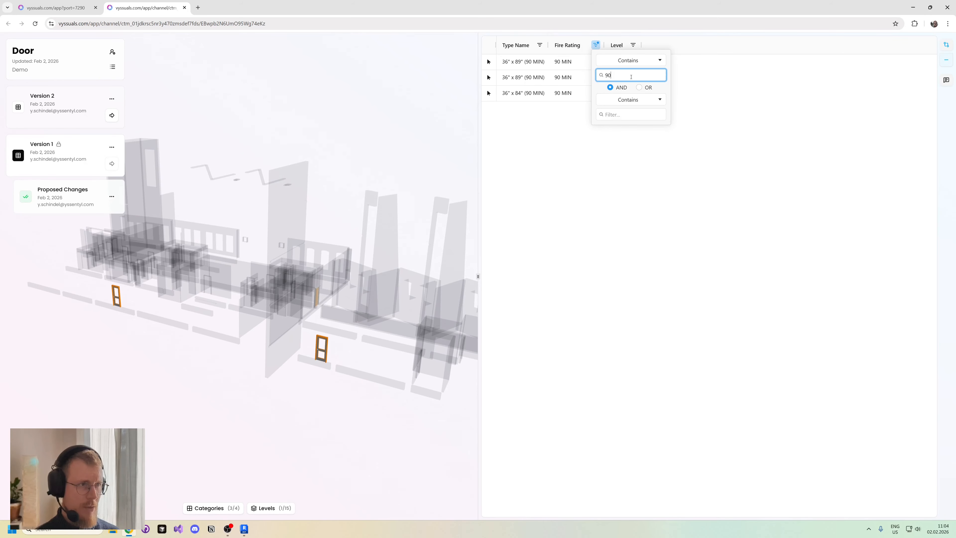
{"action": "key", "text": "BackSpace"}
{"action": "left_click_drag", "start_coordinate": [299, 87], "coordinate": [405, 198]}
{"action": "right_click_drag", "start_coordinate": [323, 314], "coordinate": [390, 284]}
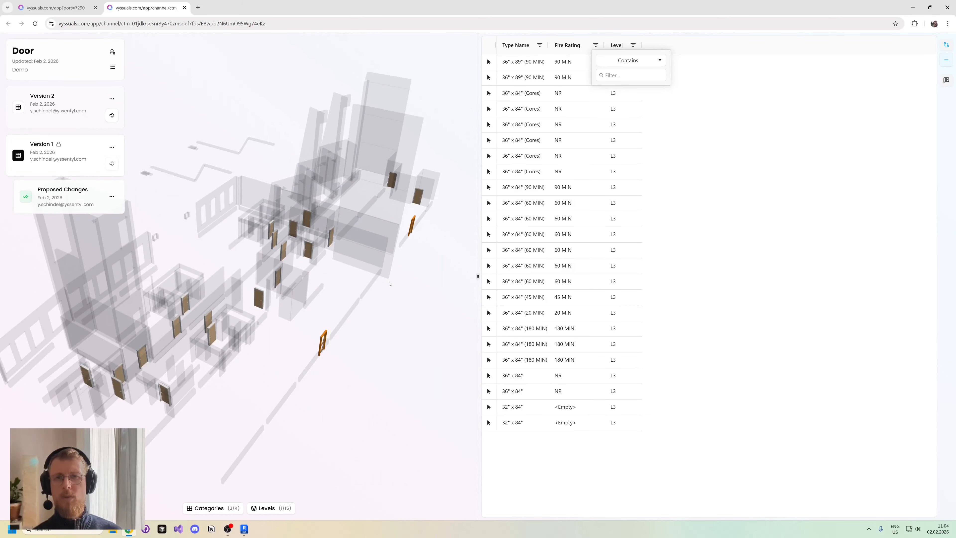